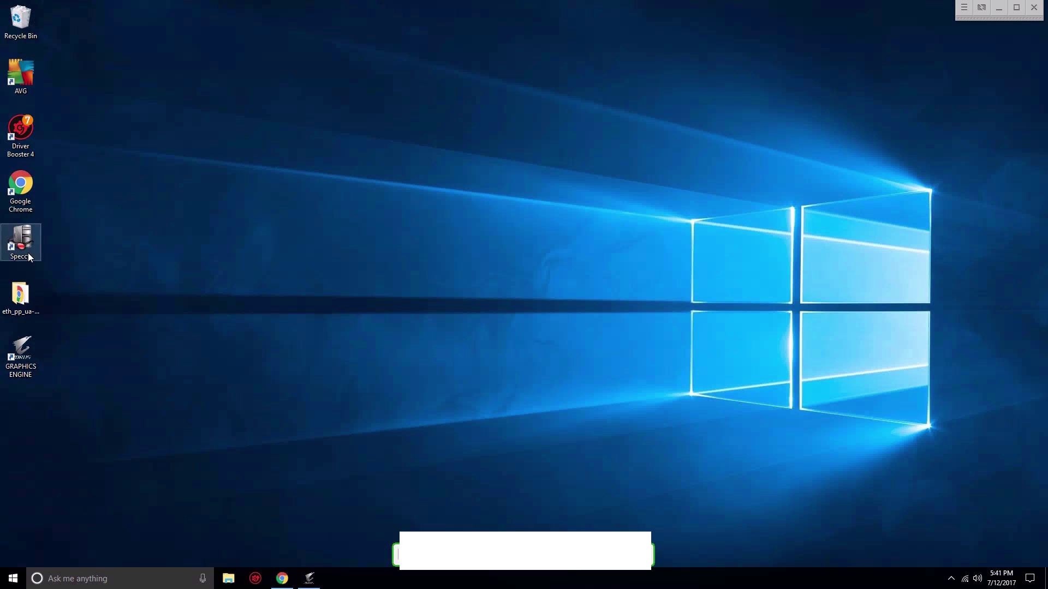
Launch Speccy, allow it to make changes, and examine the hardware summary and temperatures
double_click(21, 240)
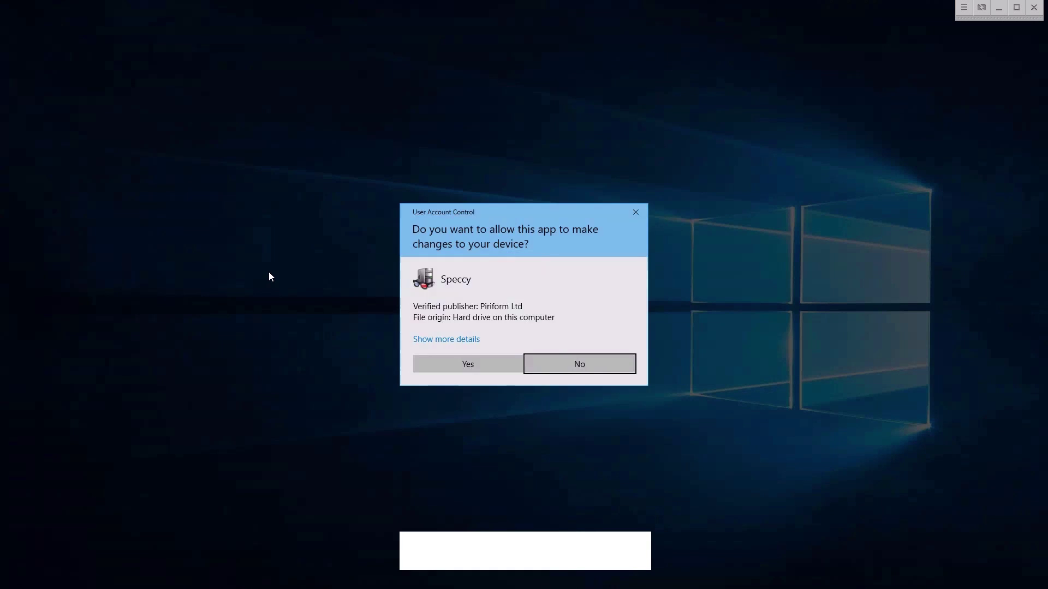
left_click(460, 357)
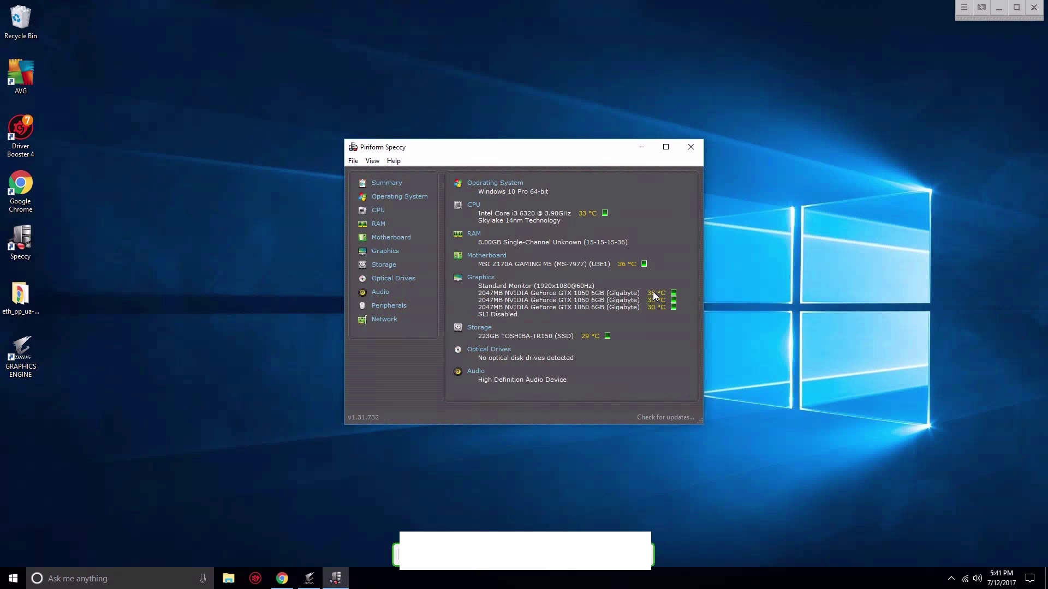
left_click_drag(597, 153, 455, 86)
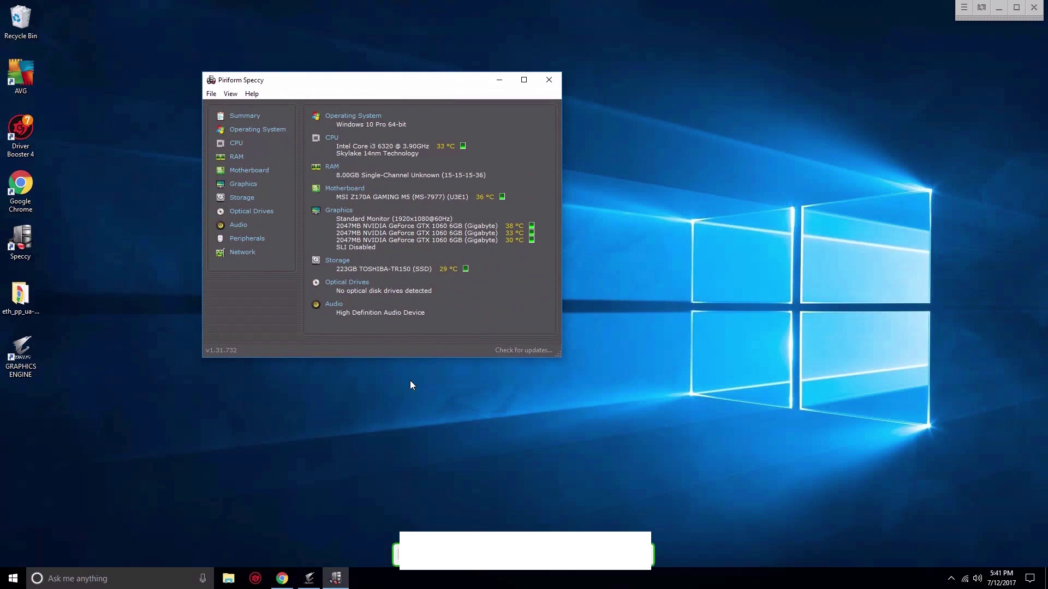
Switch to Chrome, download NiceHash Miner for Windows, and select the NiceHashMiner_v1.7.5.13 folder in Downloads
left_click(282, 578)
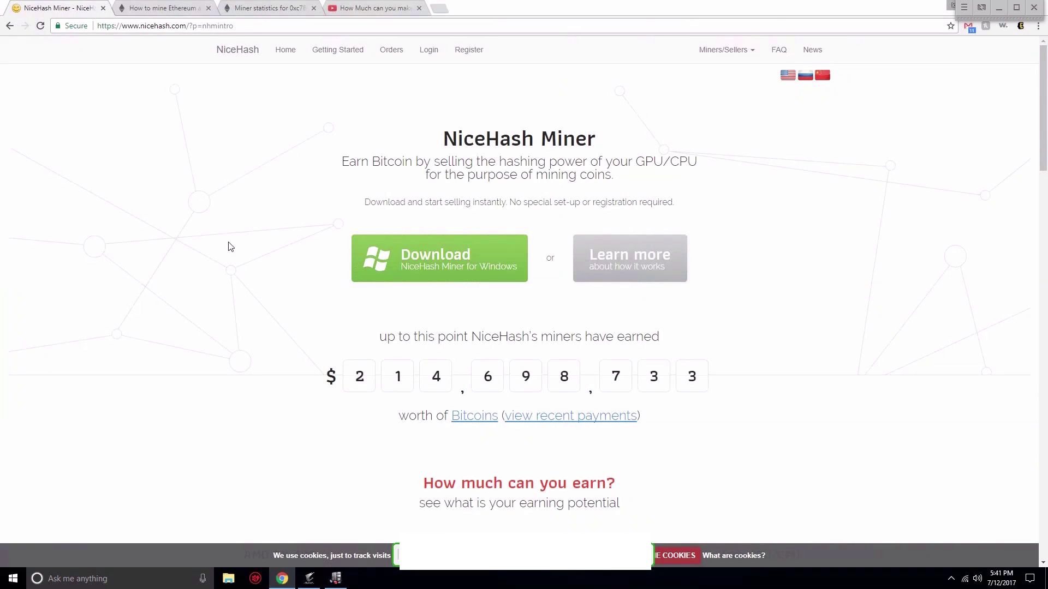
left_click(445, 260)
left_click(117, 555)
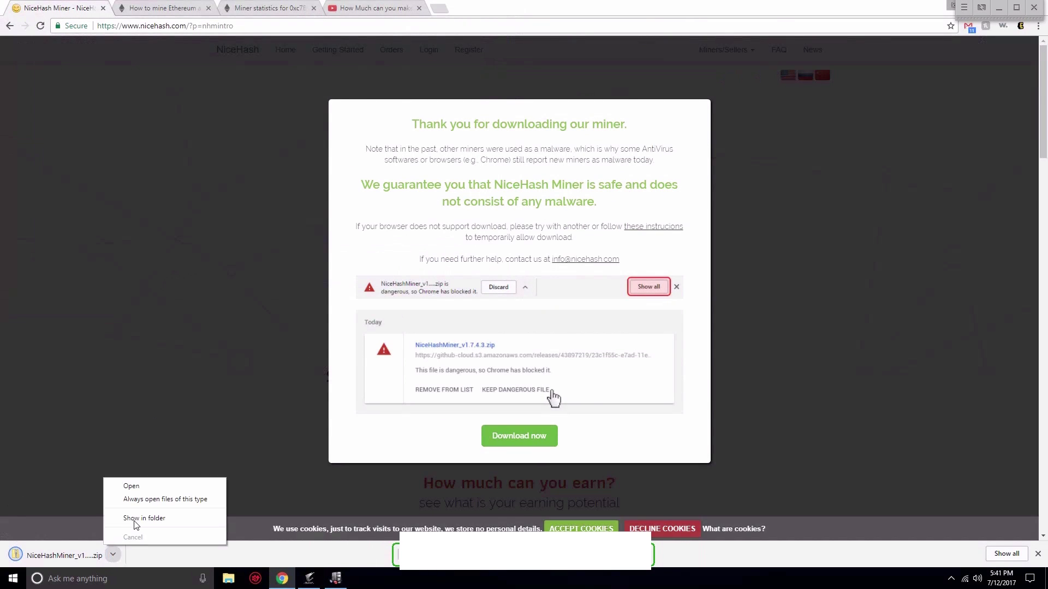
left_click(135, 519)
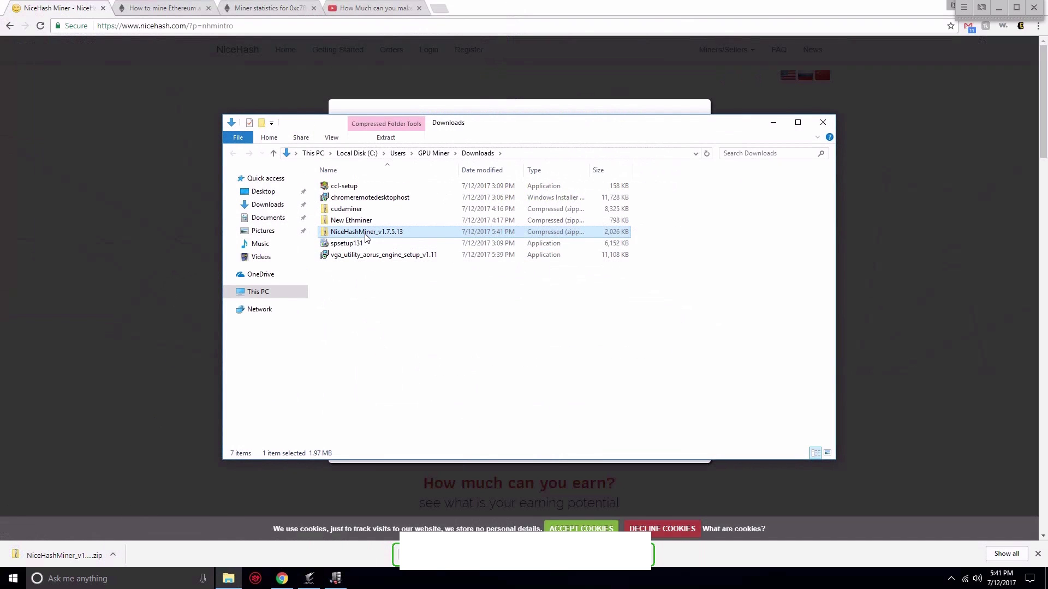
left_click(330, 186)
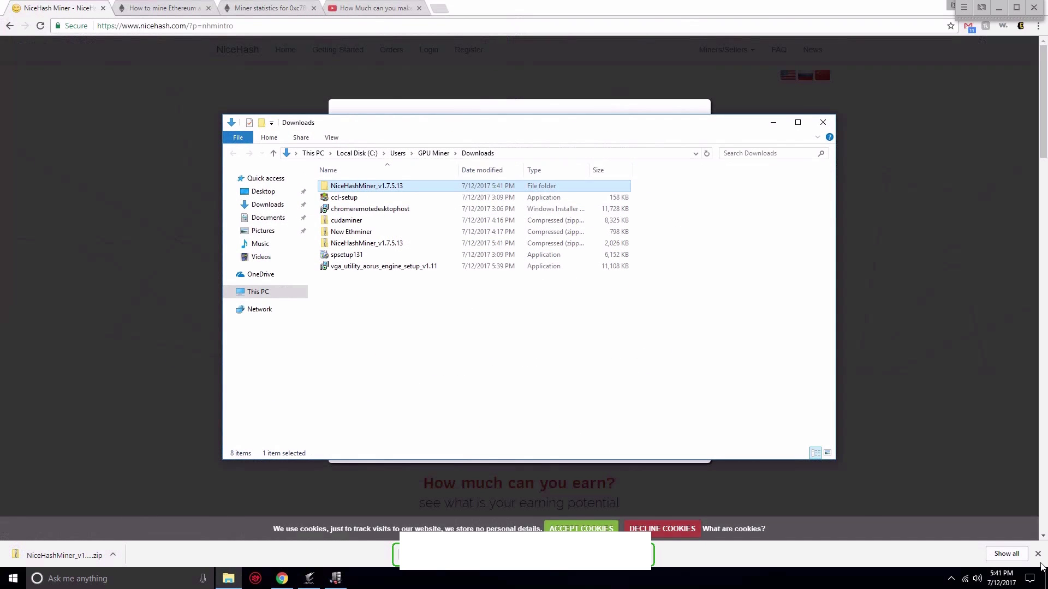
Open the NiceHashMiner_v1.7.5.13 folder from the desktop and launch the NiceHashMiner application inside it
left_click(1045, 580)
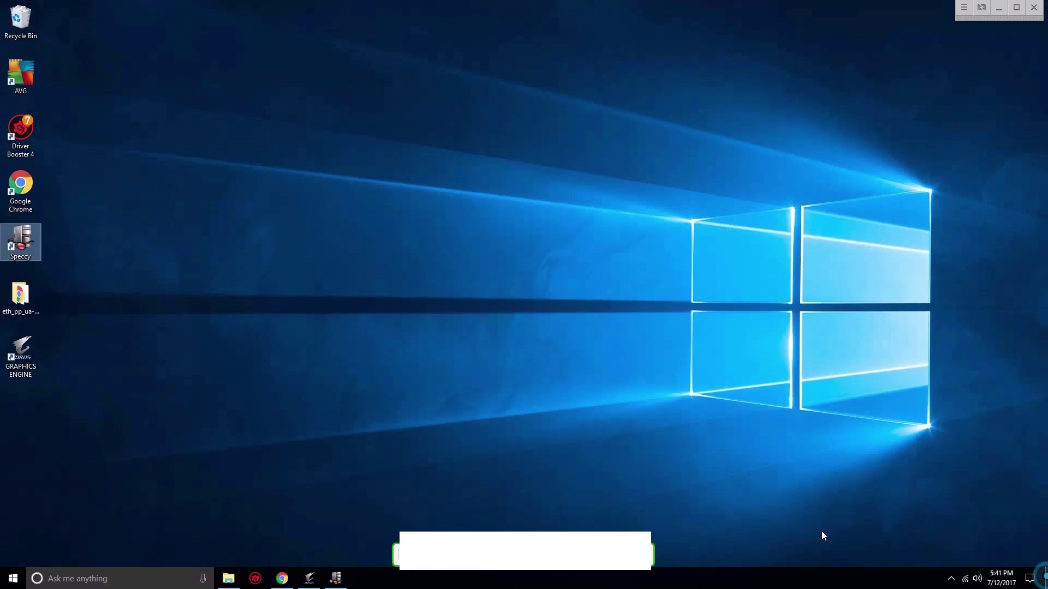
double_click(20, 407)
left_click(390, 390)
double_click(390, 390)
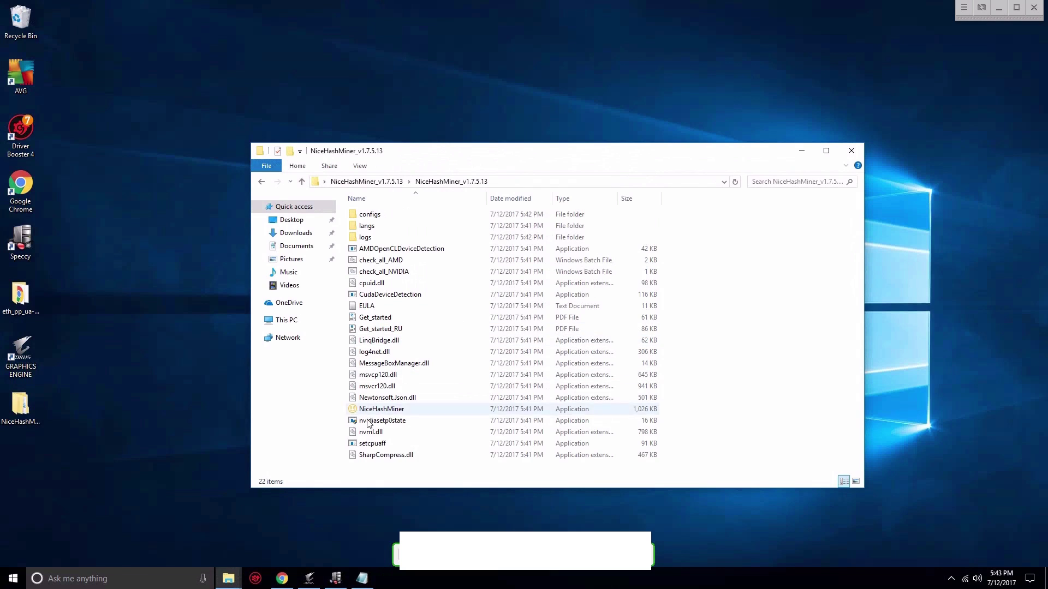
double_click(372, 412)
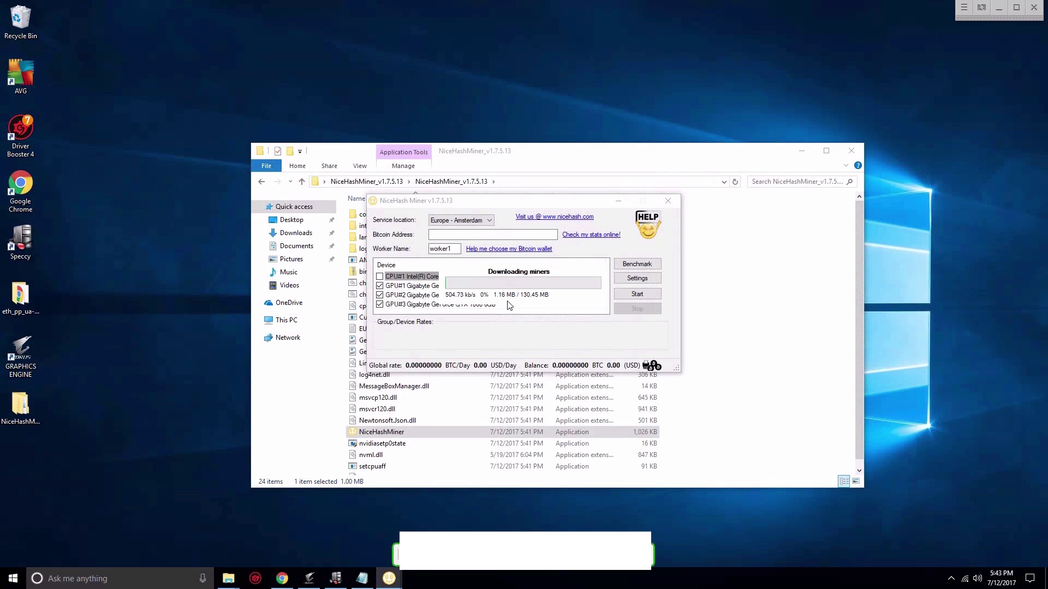
Set the miner's service location to USA - San Jose and enable CPU#1 as a mining device
left_click(467, 220)
left_click(464, 235)
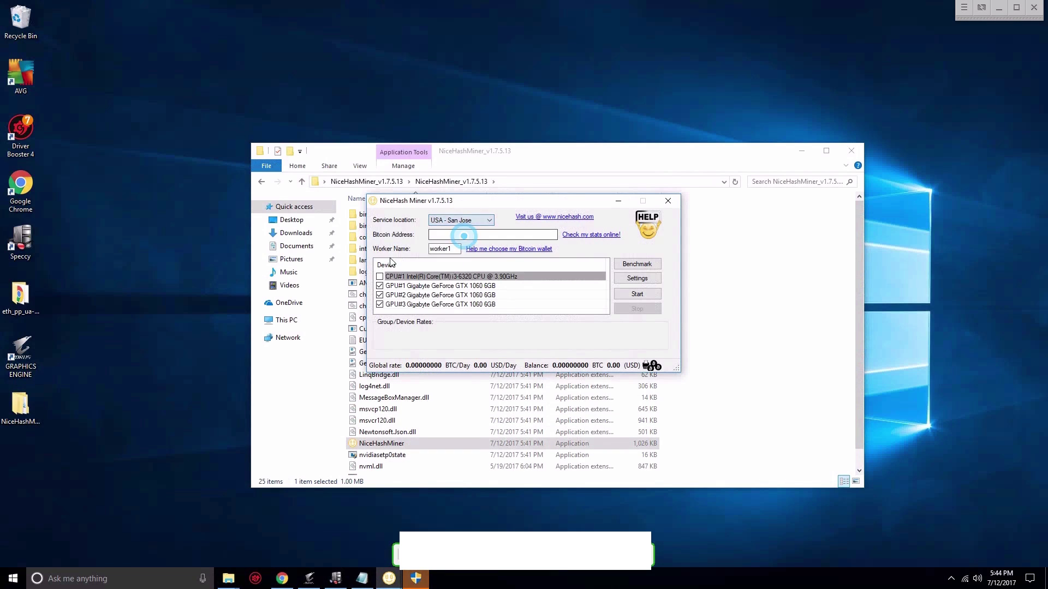
left_click(380, 276)
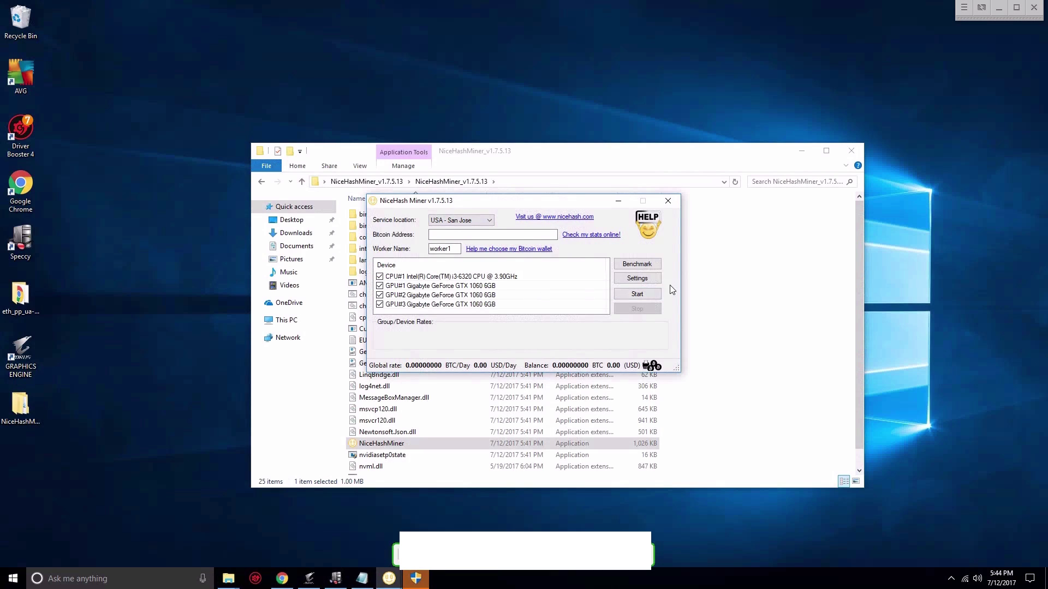
Set the worker name to HowMuch and allow VC_redist.x64.exe to make changes to the device
left_click(456, 249)
double_click(456, 250)
type("HowMuch")
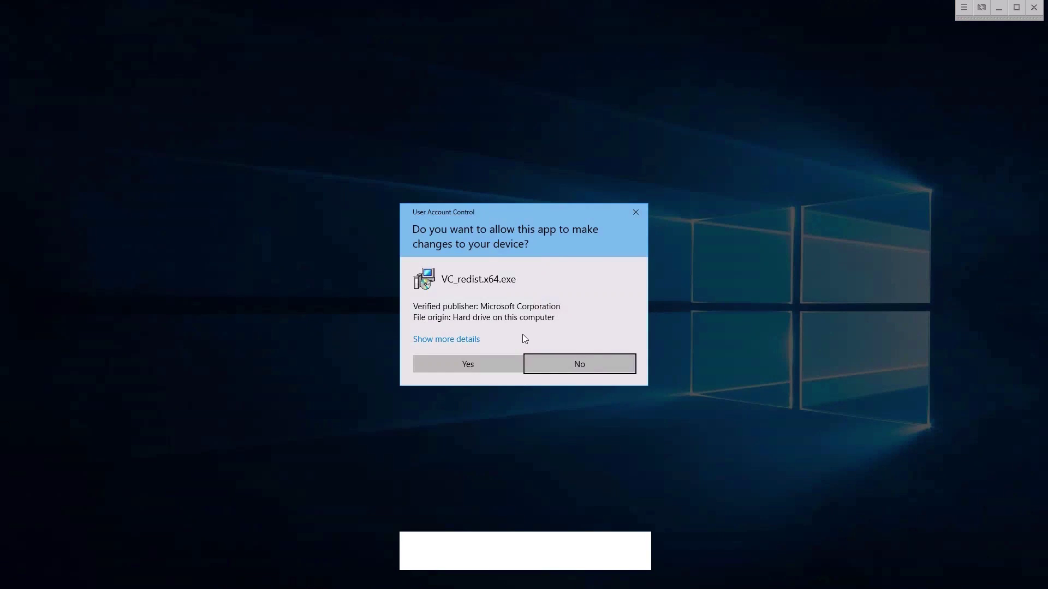
left_click(501, 362)
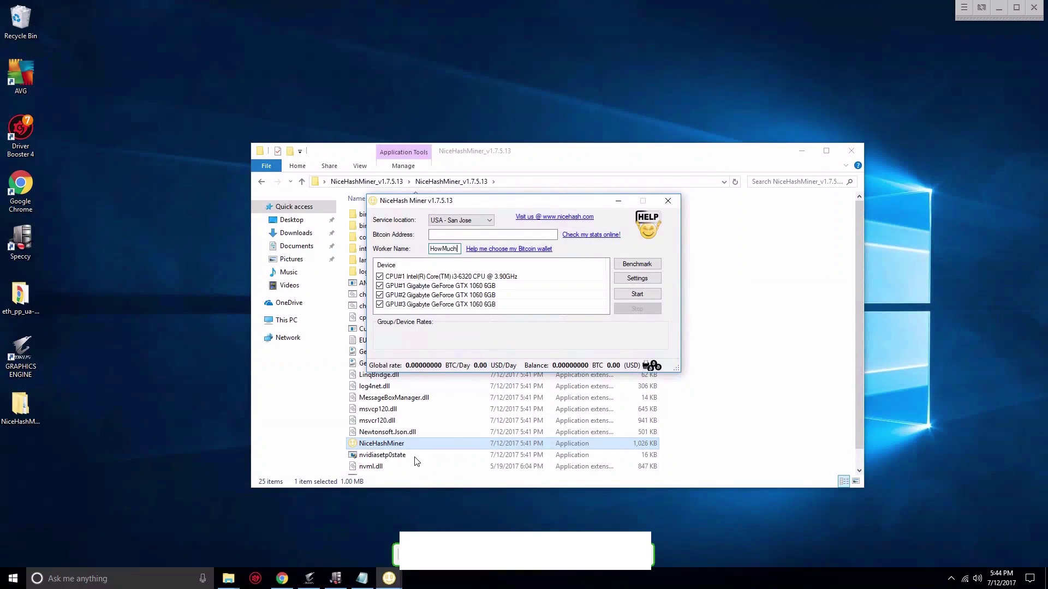
Copy the Bitcoin wallet address from the untitled Notepad note into the miner's Bitcoin Address field, keeping the note open
left_click(365, 578)
left_click_drag(191, 62, 36, 61)
key("ctrl+c")
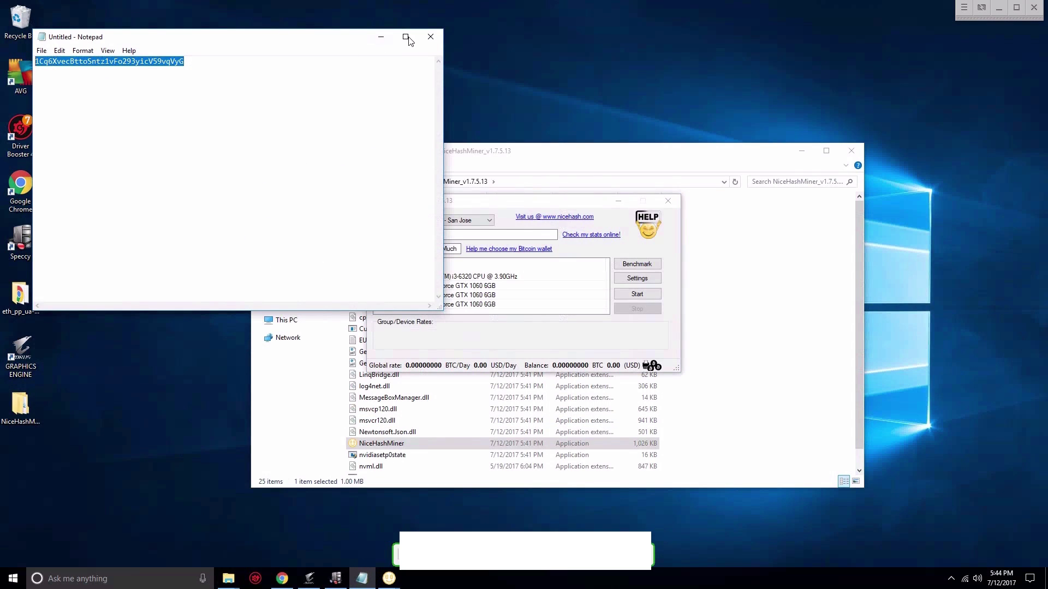
left_click(434, 38)
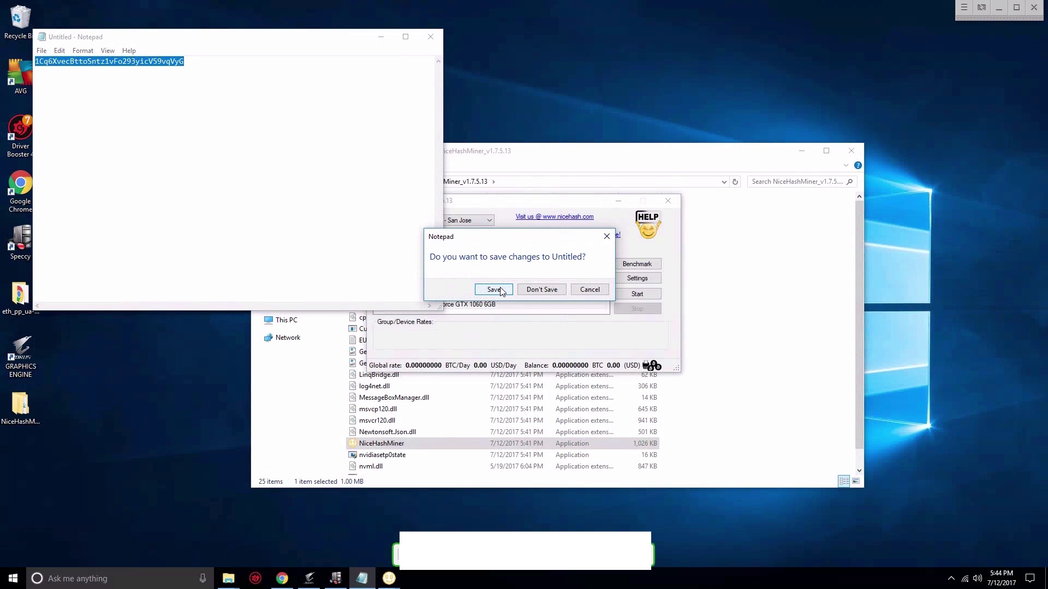
left_click(589, 290)
left_click(489, 233)
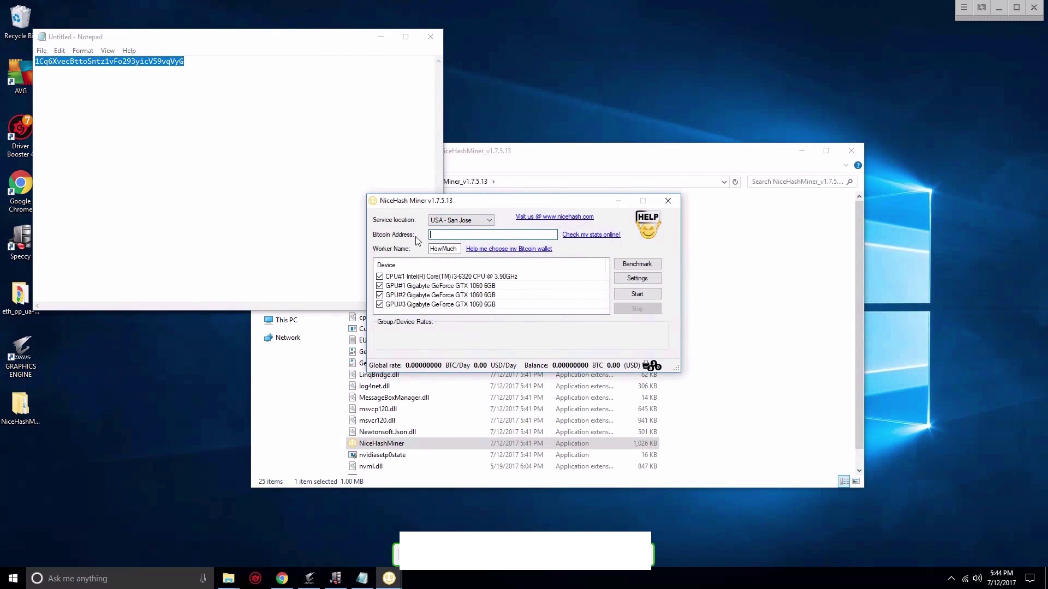
key("ctrl+v")
Reselect USA - San Jose as the service location and start a Standard benchmark of the unbenchmarked algorithms on all four devices
left_click(460, 220)
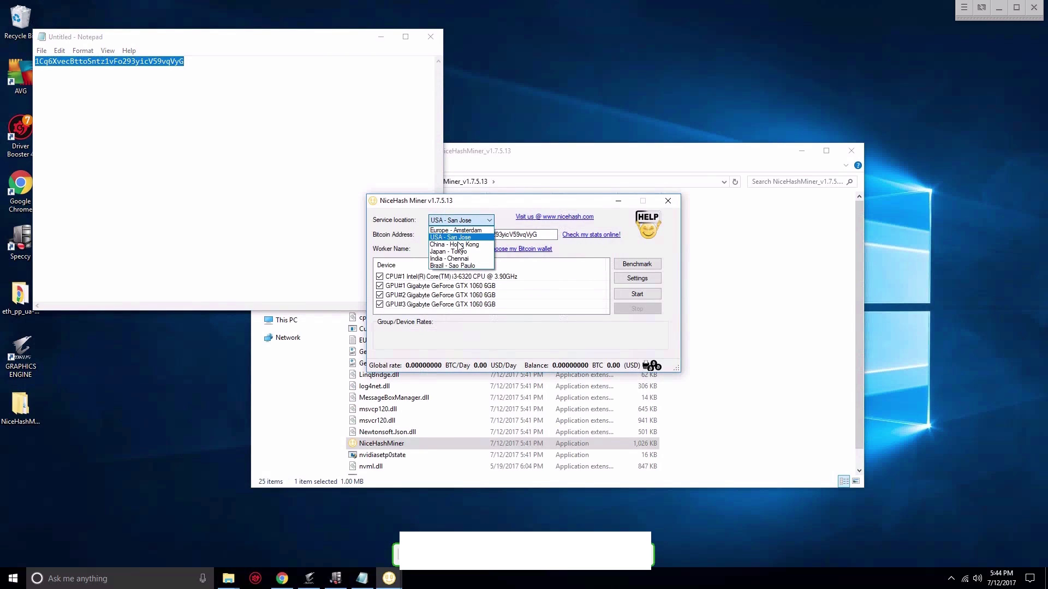
left_click(457, 237)
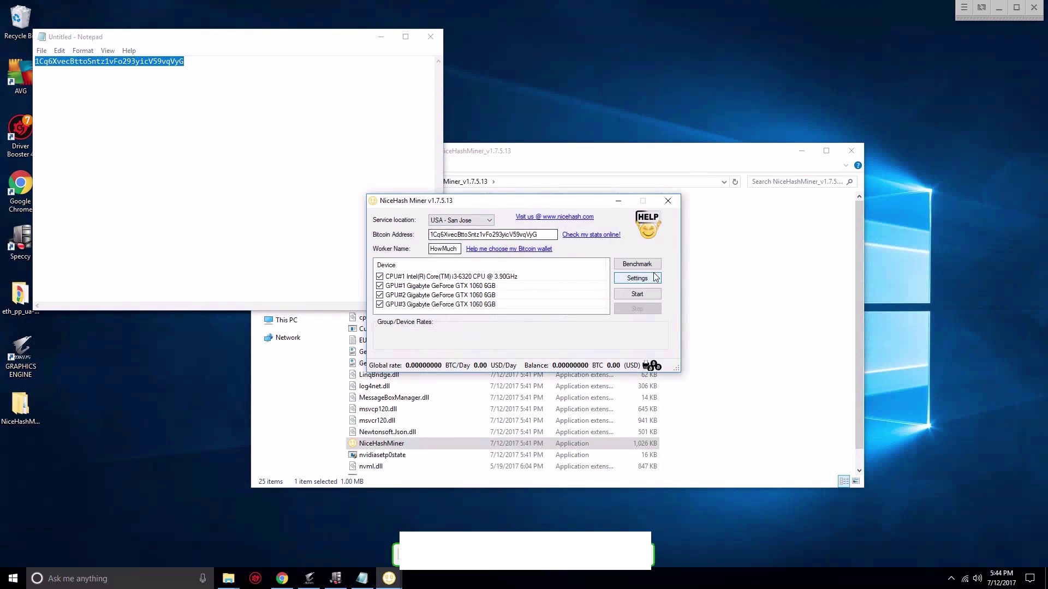
left_click(645, 267)
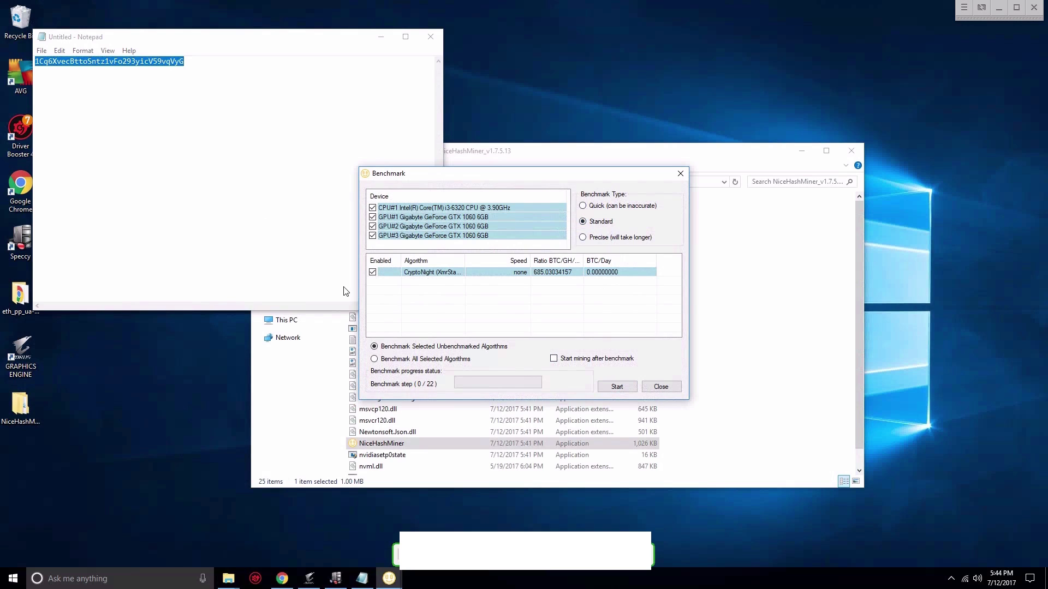
left_click(618, 388)
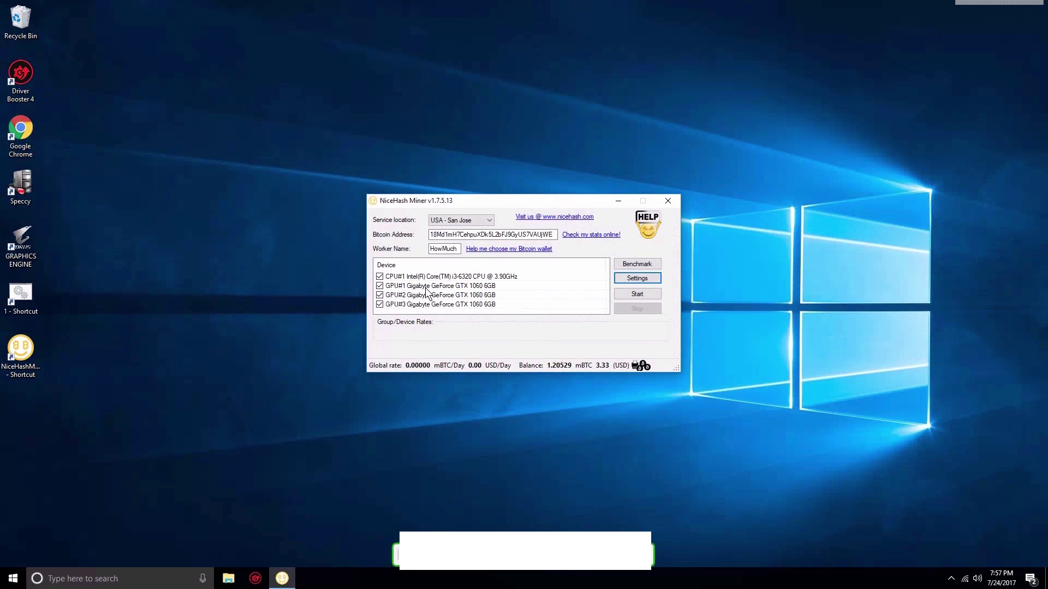
Examine the benchmark results for GPU#1, including the DaggerHashimoto algorithm, and close the benchmark window
left_click(630, 264)
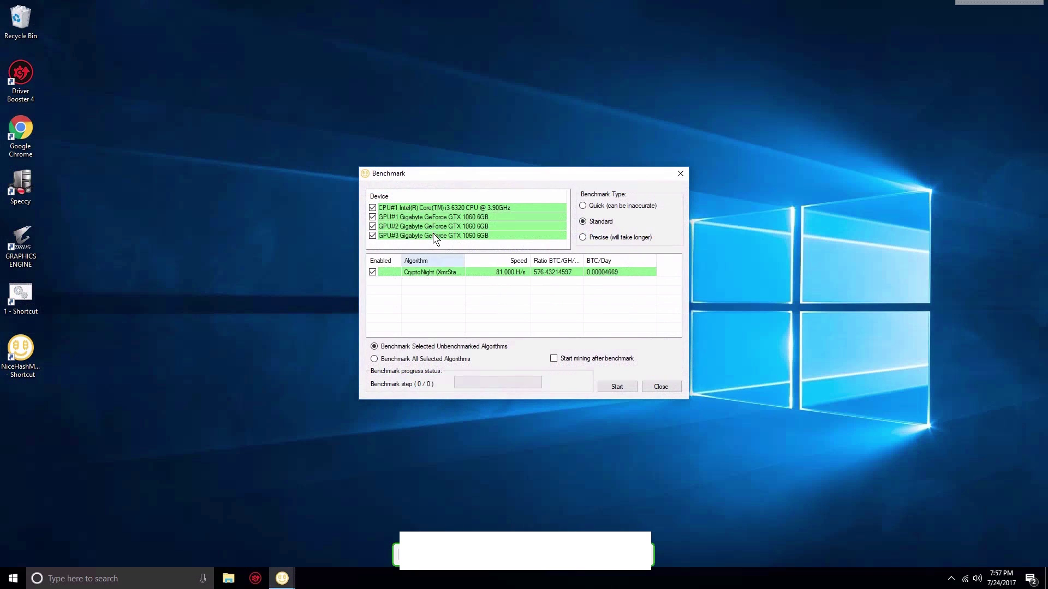
left_click(435, 218)
left_click(422, 290)
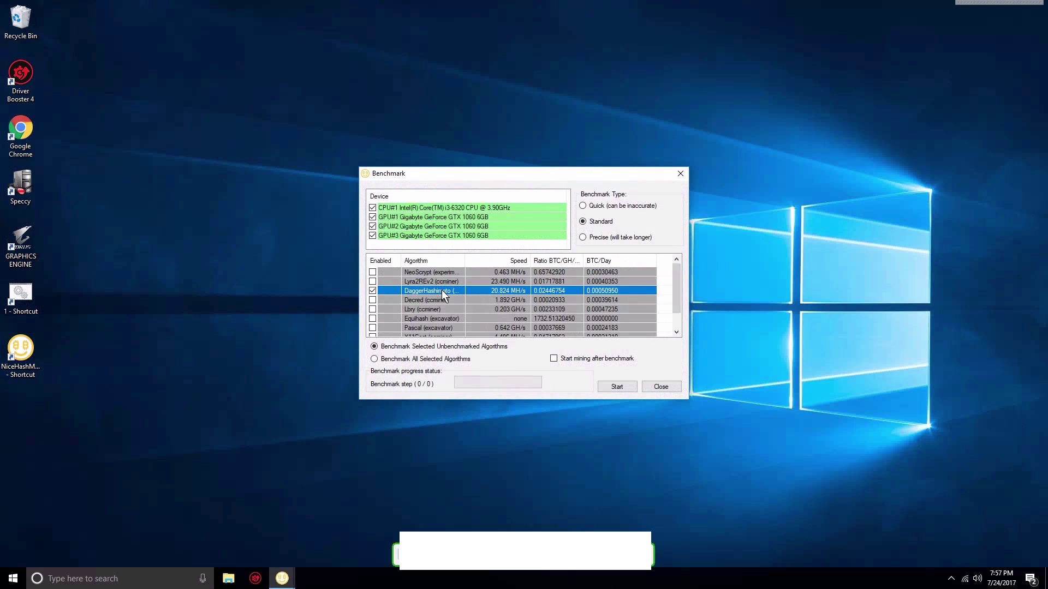
left_click(659, 387)
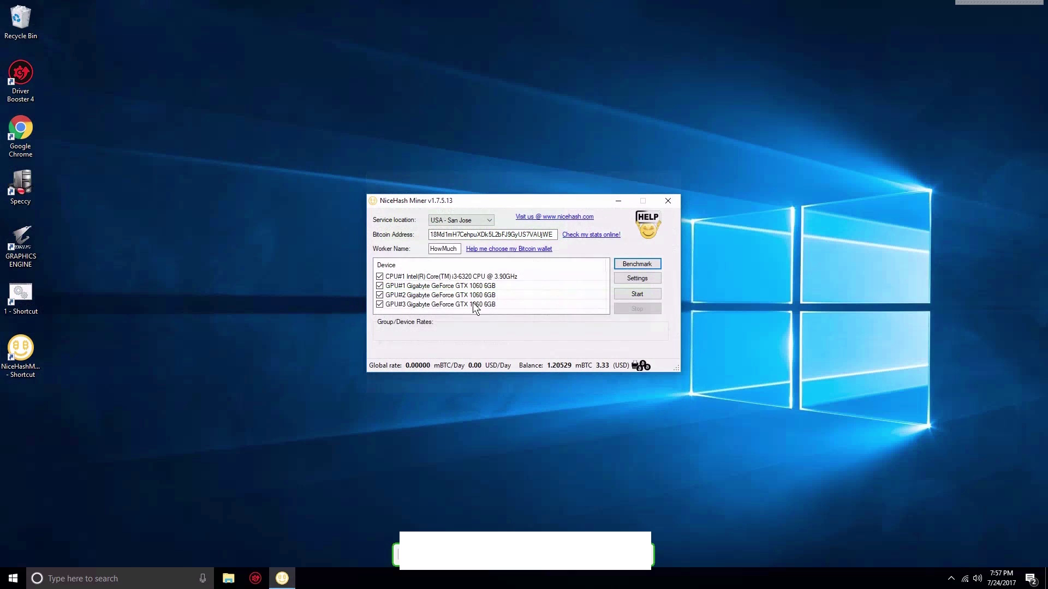
Start mining on the CPU and all three GPUs, and bring the NiceHash Miner window in front of the consoles
left_click(416, 288)
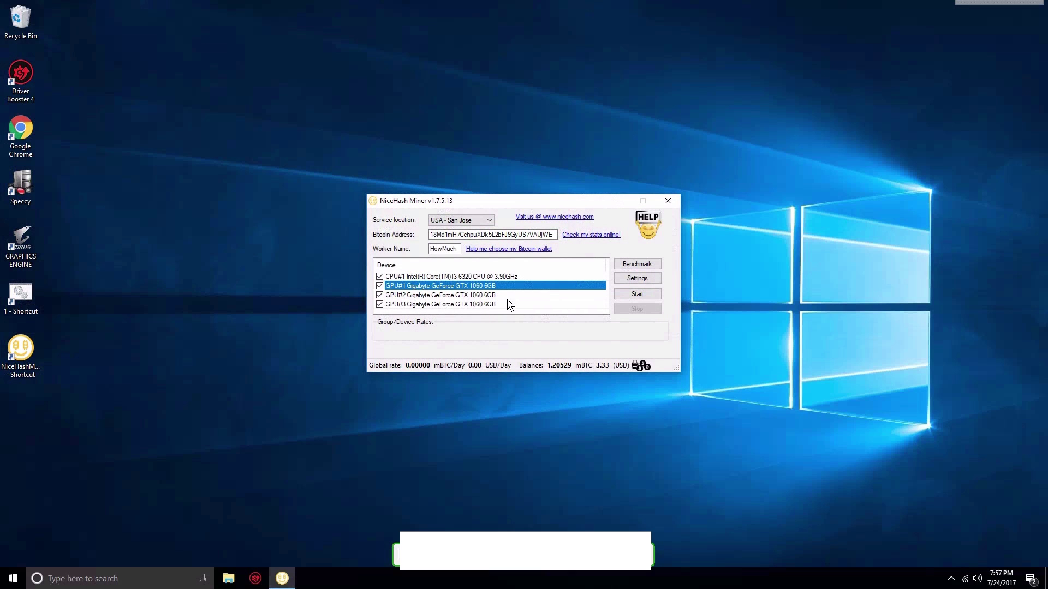
left_click(639, 294)
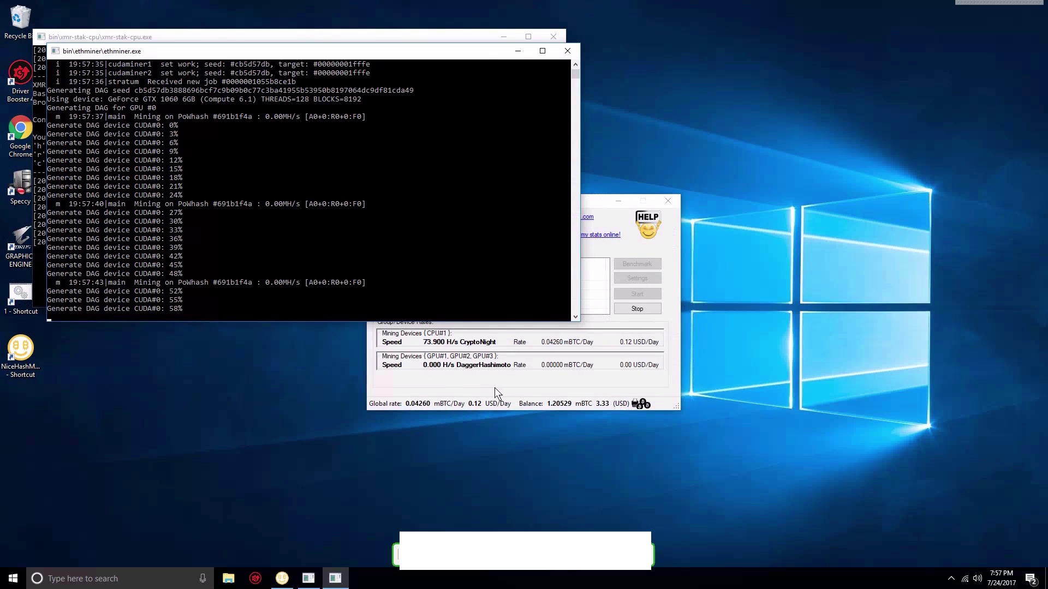
left_click(494, 388)
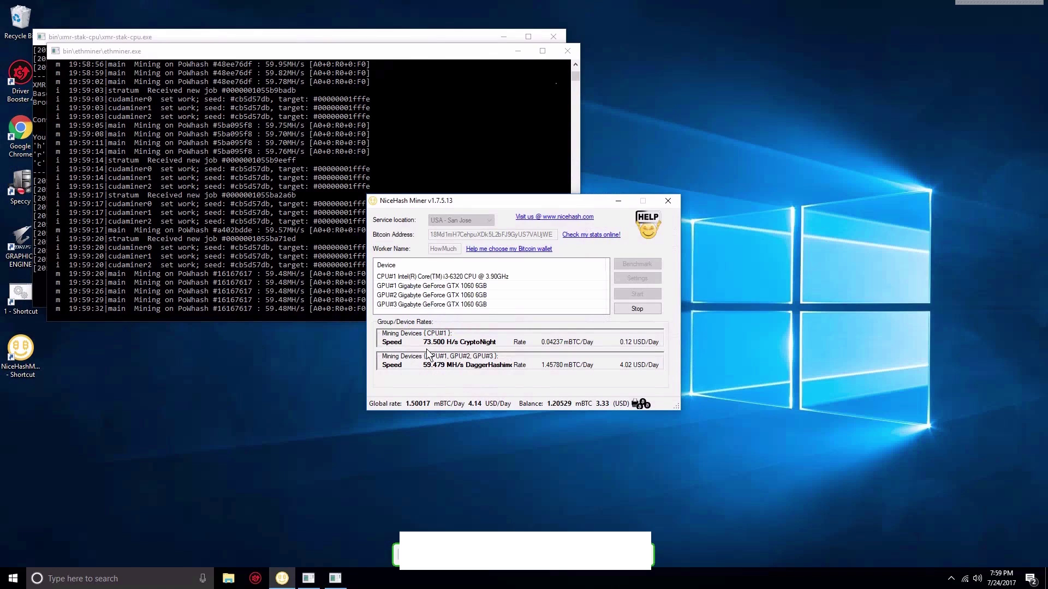
Launch AORUS Graphics Engine and apply the 1974 MHz boost and 9354 MHz memory clocks card by card, selecting GV-N1060G1 ROCK-6GD (3) last
double_click(27, 250)
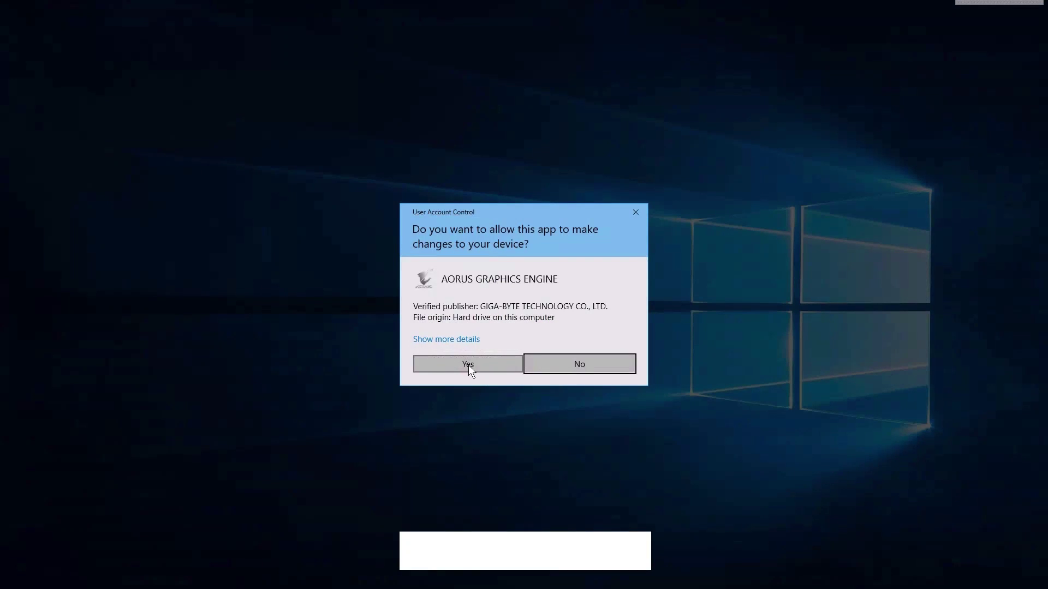
left_click(469, 364)
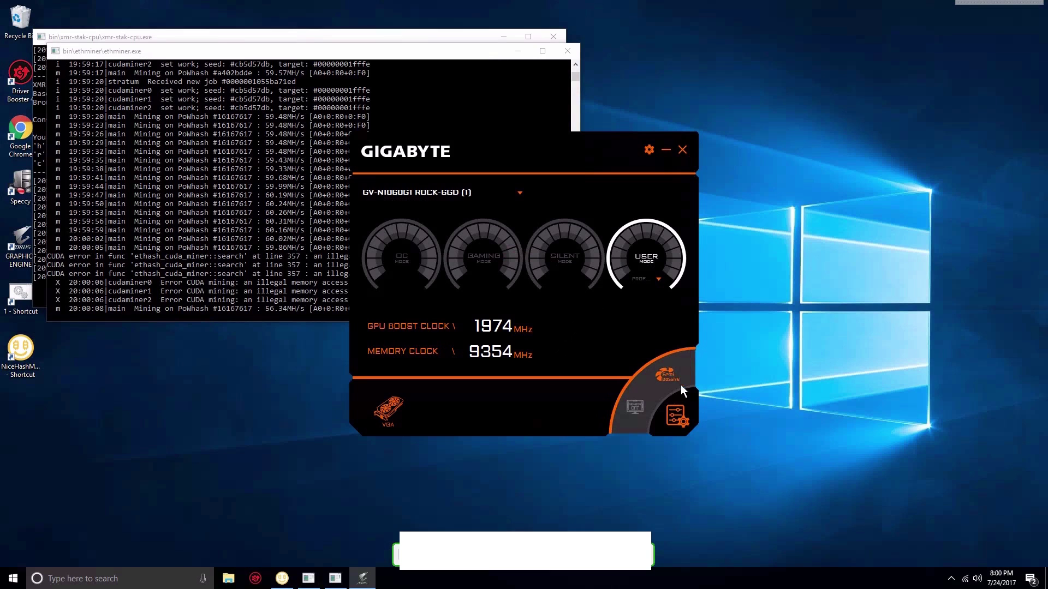
left_click(677, 416)
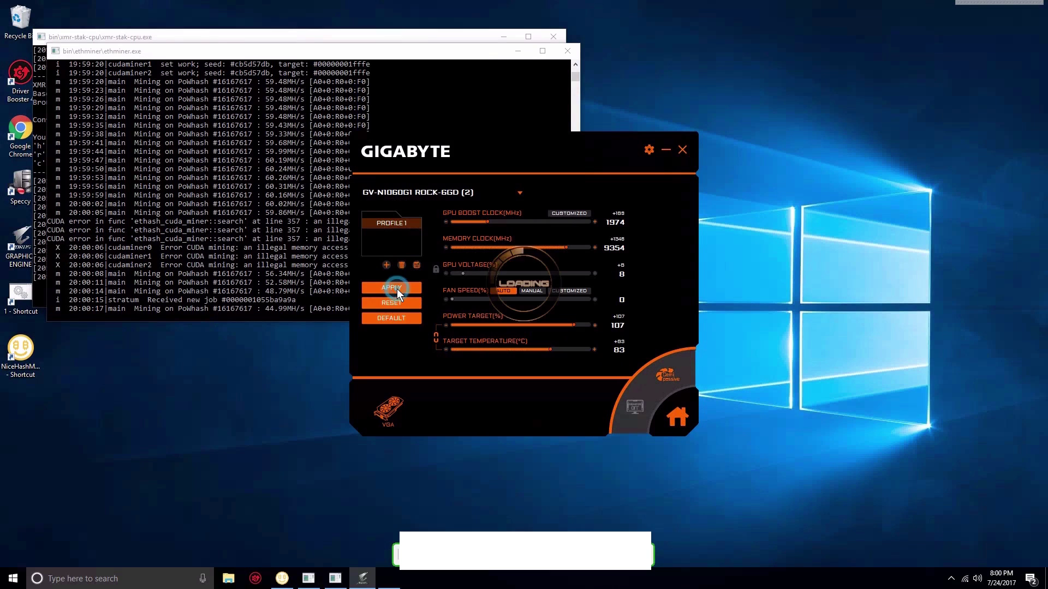
left_click(453, 193)
left_click(453, 215)
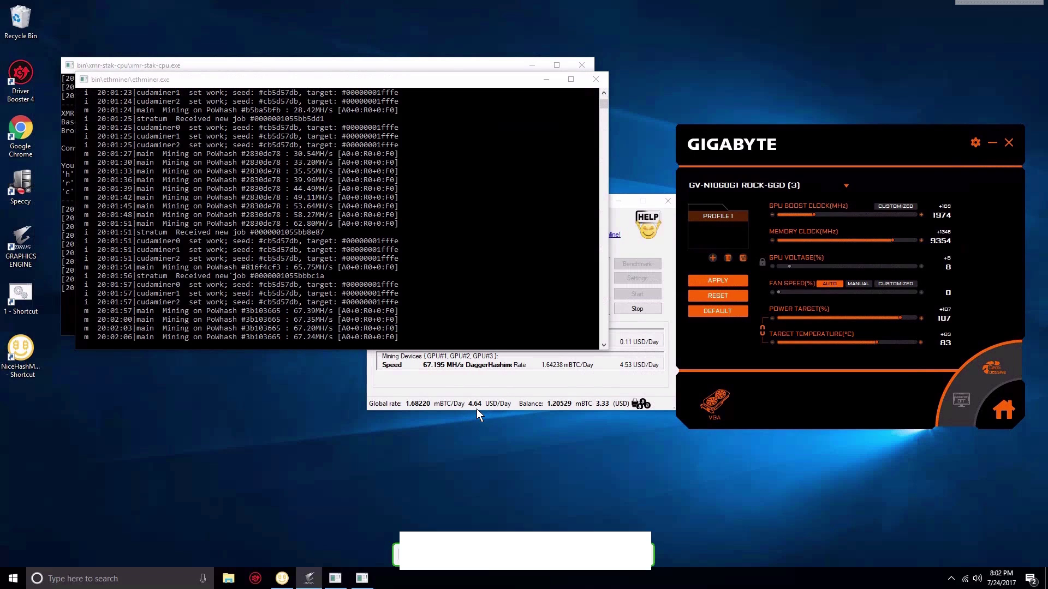
Examine the mining rates in NiceHash Miner and open Speccy to check the CPU and GPU temperatures under load
left_click(507, 395)
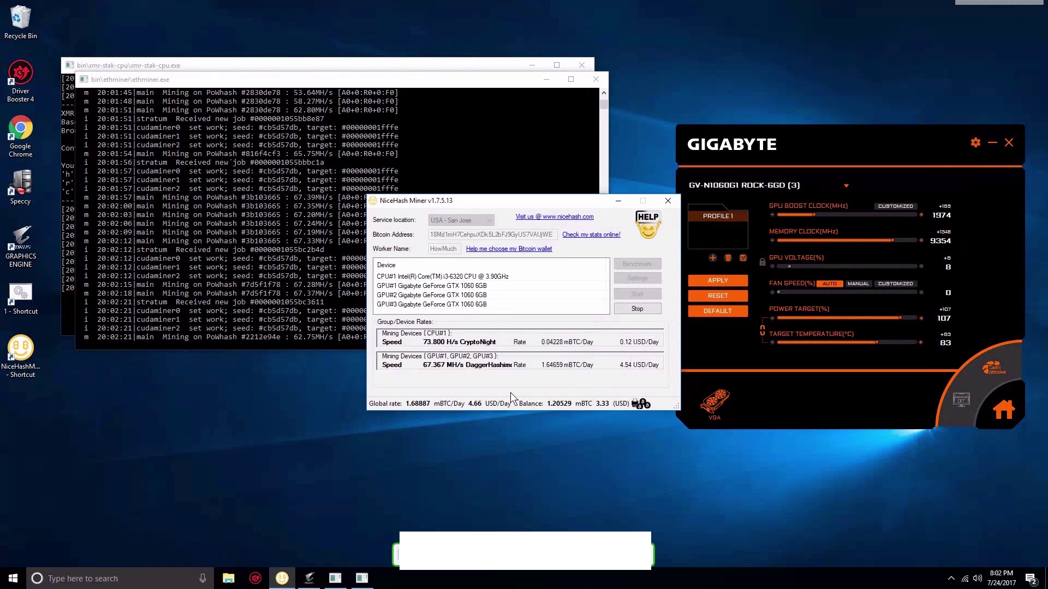
left_click(18, 190)
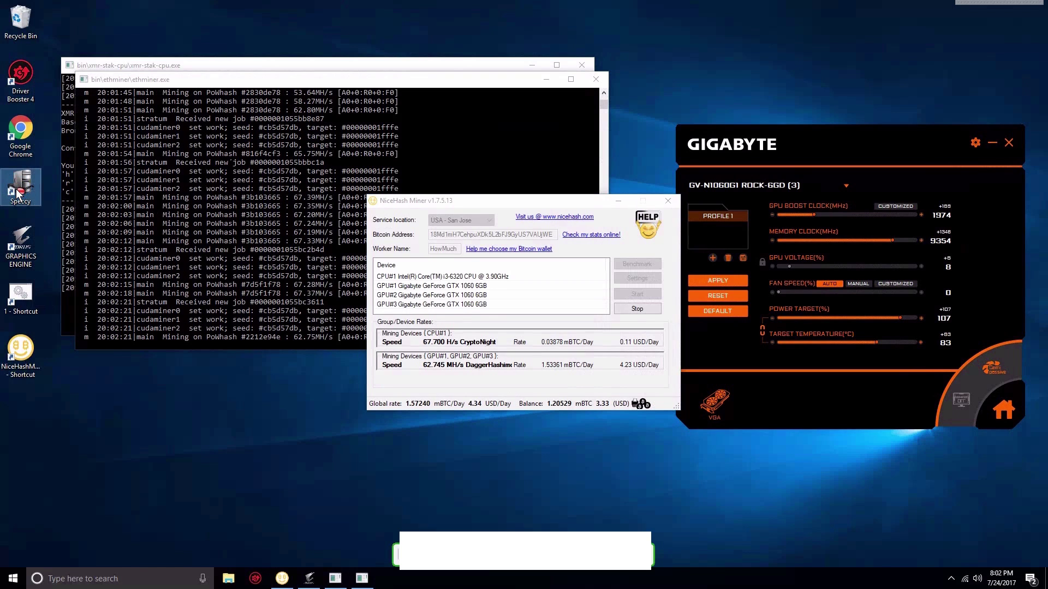
double_click(19, 191)
left_click(480, 356)
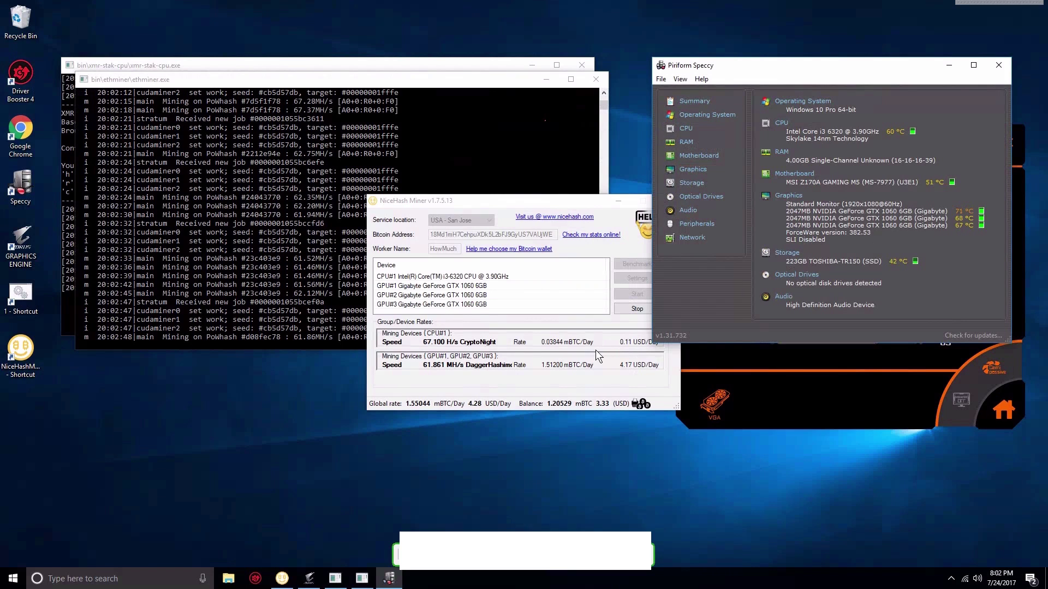
left_click(598, 381)
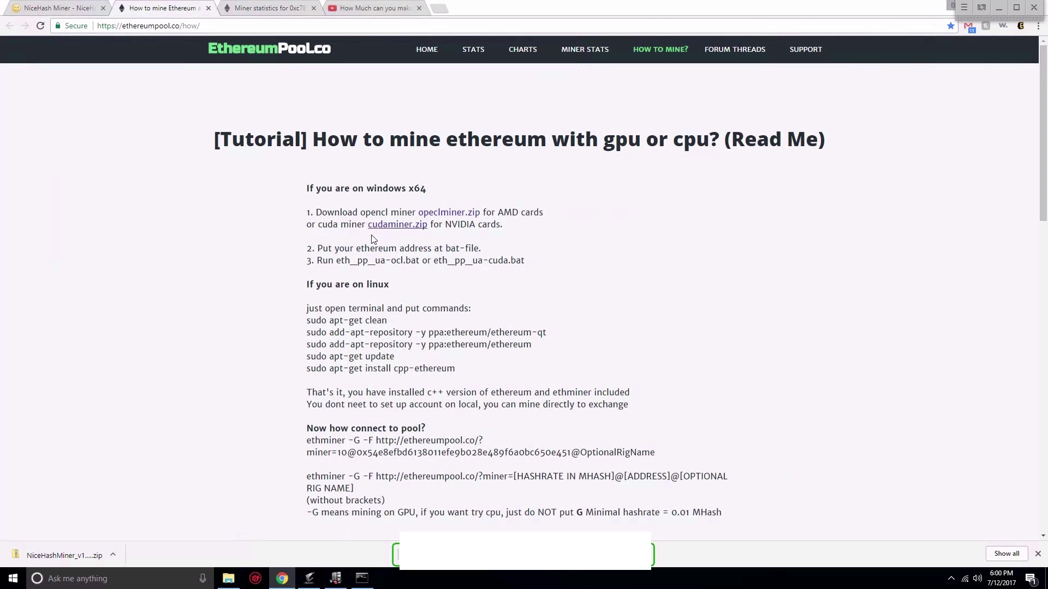
Open the eth_pp_ua-cuda batch file for editing from the ethminer-cuda-0.9.41 folder inside the eth_pp_ua-cudaminer desktop folder
left_click(1043, 583)
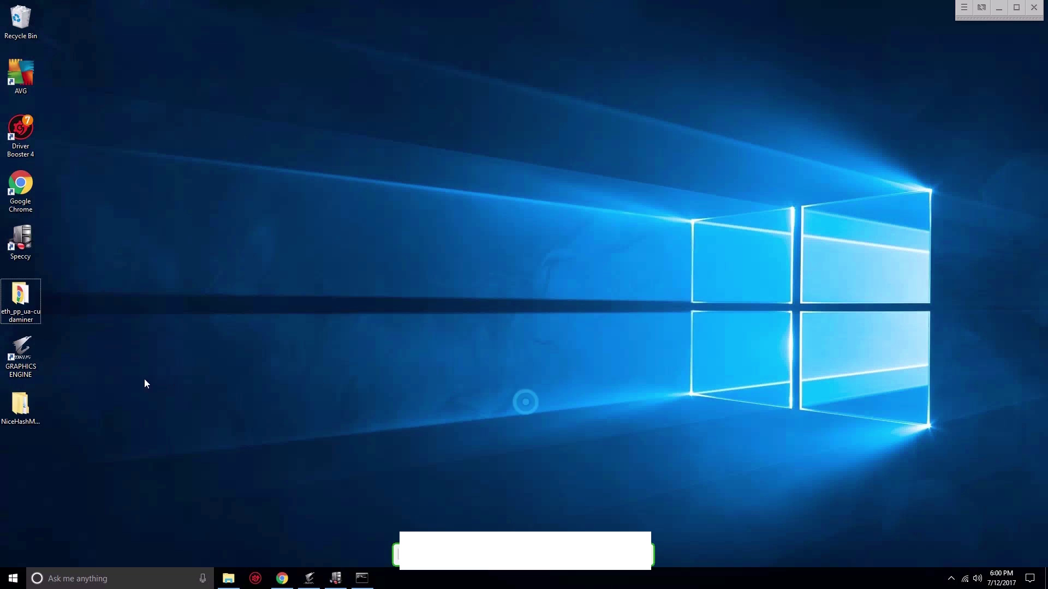
double_click(25, 303)
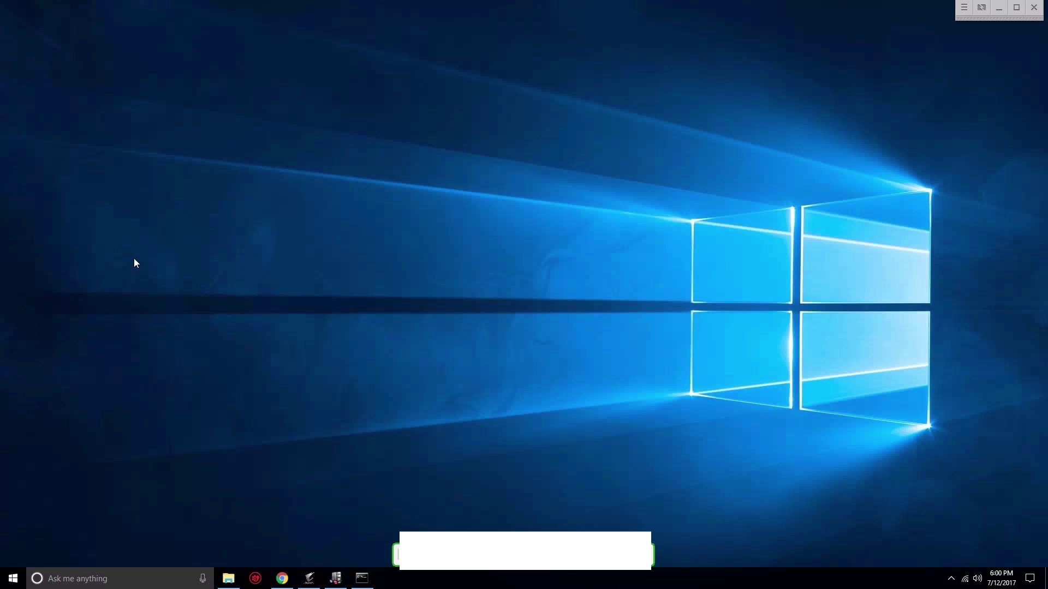
double_click(391, 216)
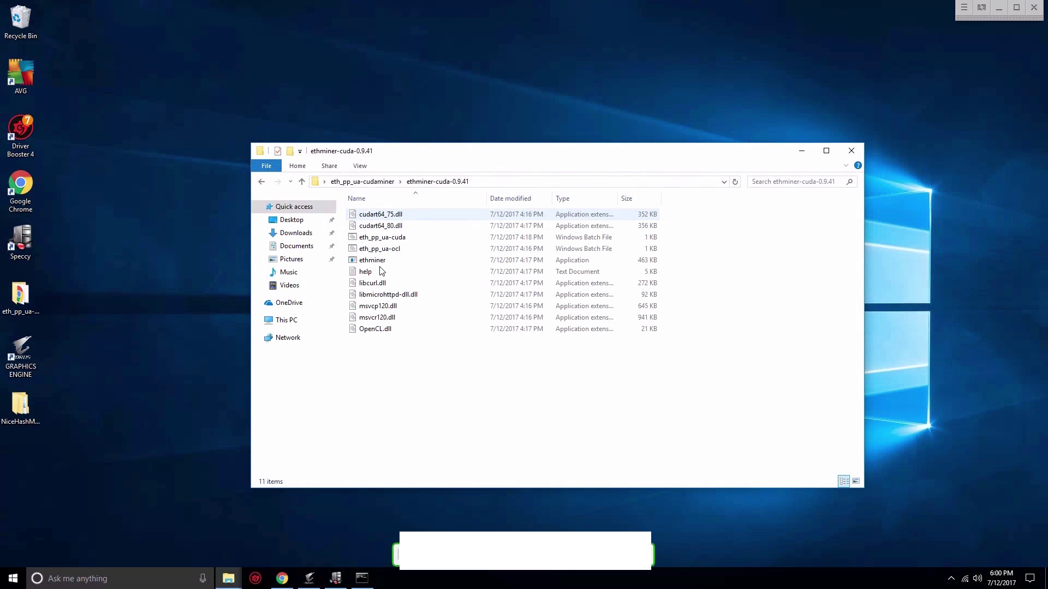
right_click(385, 235)
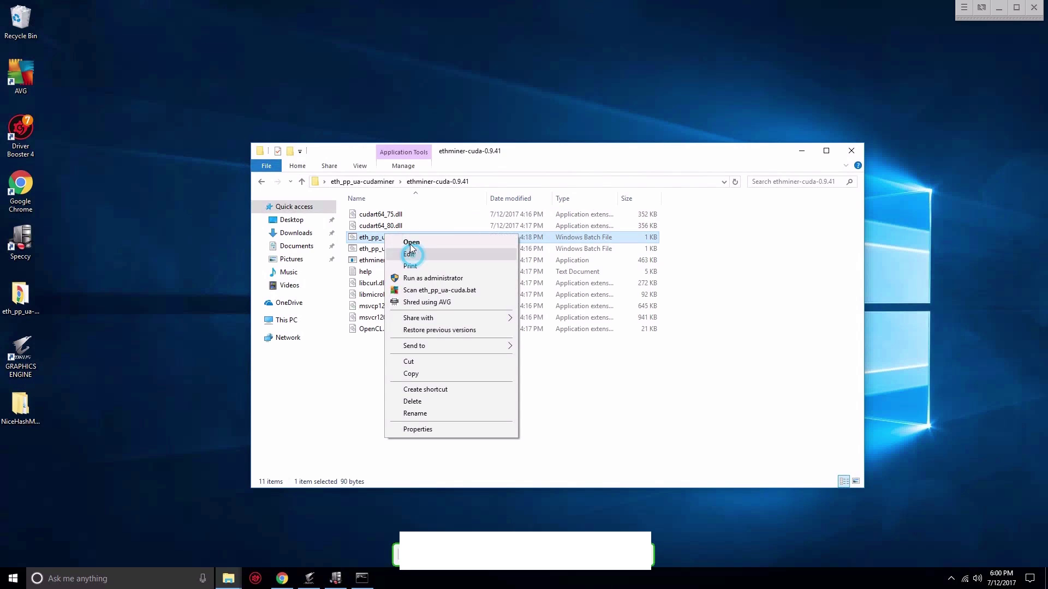
left_click(408, 253)
Highlight the Ethereum address portion of the eth_pp_ua-cuda batch command and close the file
left_click(250, 61)
left_click_drag(250, 61, 375, 61)
left_click_drag(249, 61, 407, 62)
left_click_drag(244, 62, 408, 63)
key("alt+F4")
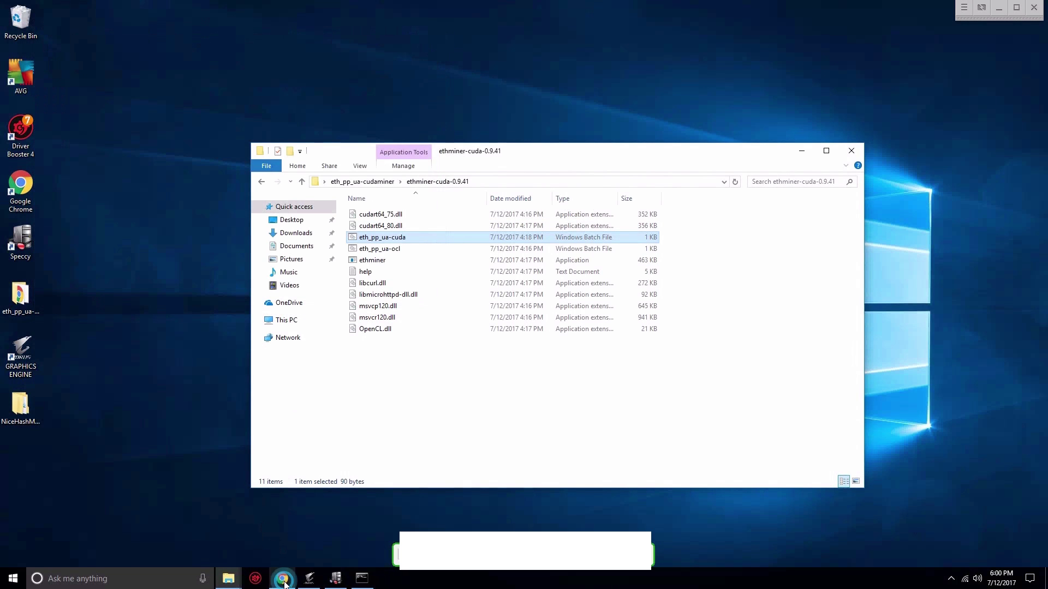
View the Eth.Pp.ua Miner statistics page in Chrome and return to the ethminer-cuda-0.9.41 folder
left_click(282, 579)
left_click(277, 4)
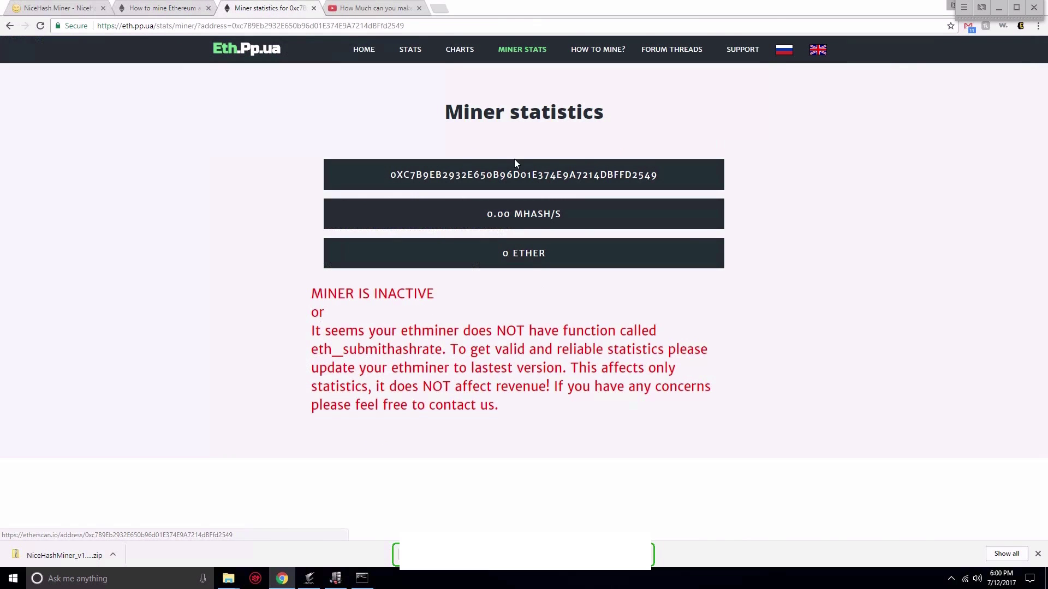
mouse_move(228, 579)
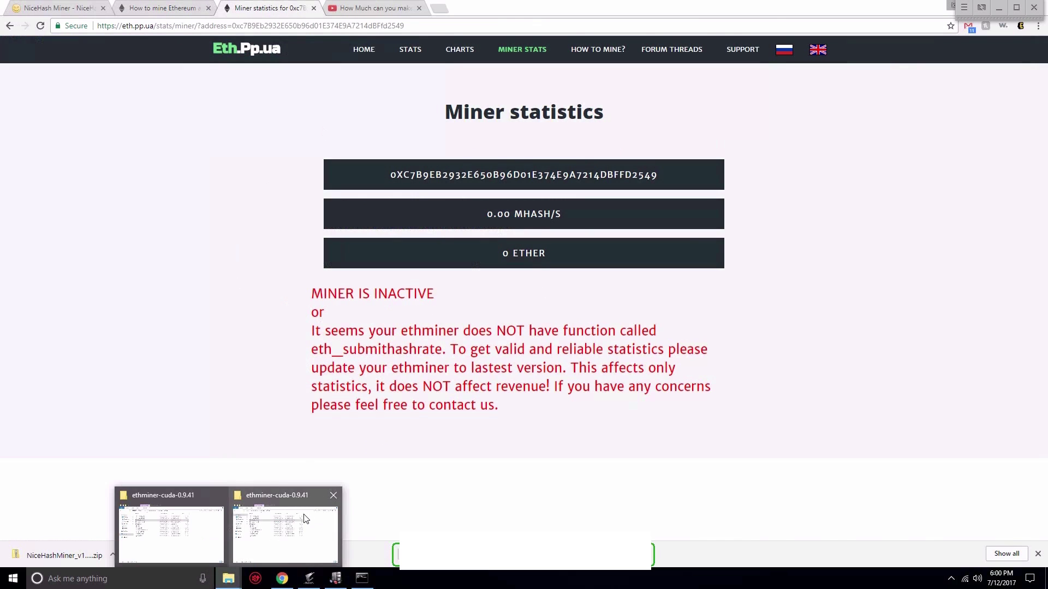
left_click(300, 516)
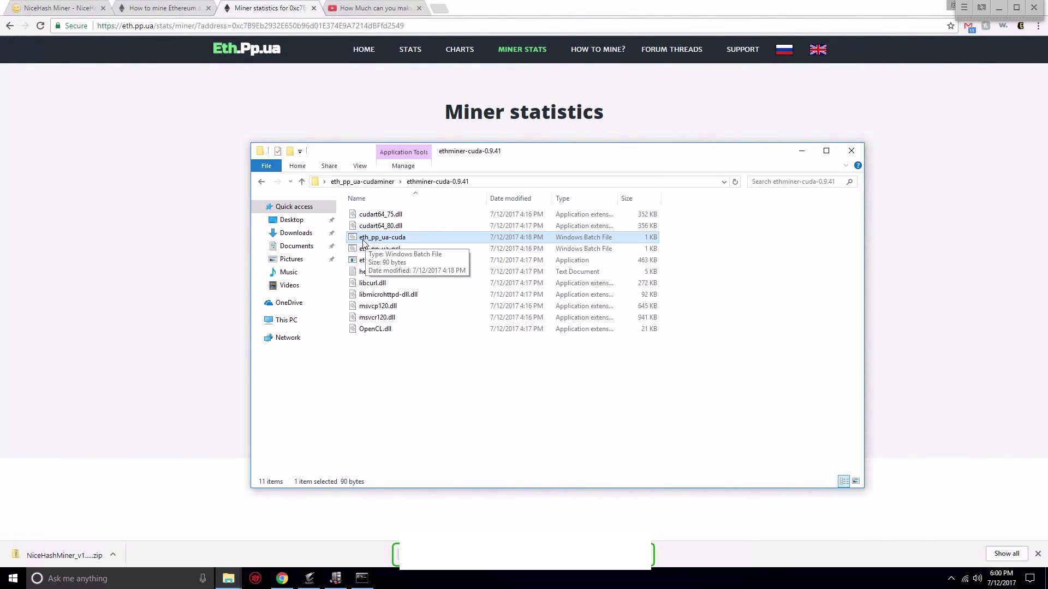
Select the eth_pp_ua-cuda batch file and bring the running miner console to the front
left_click(368, 241)
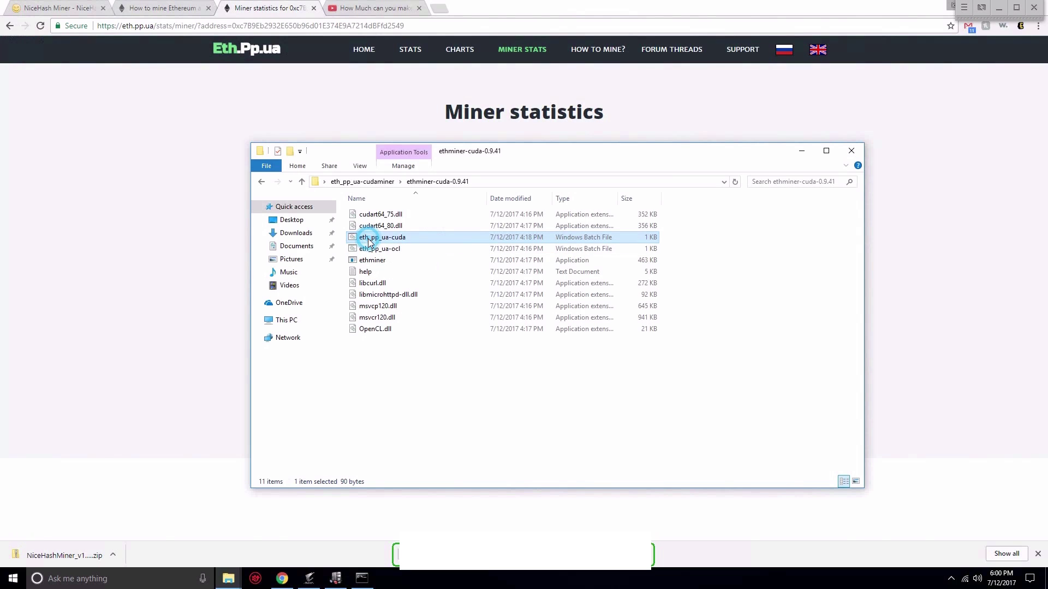
left_click(476, 241)
left_click(370, 581)
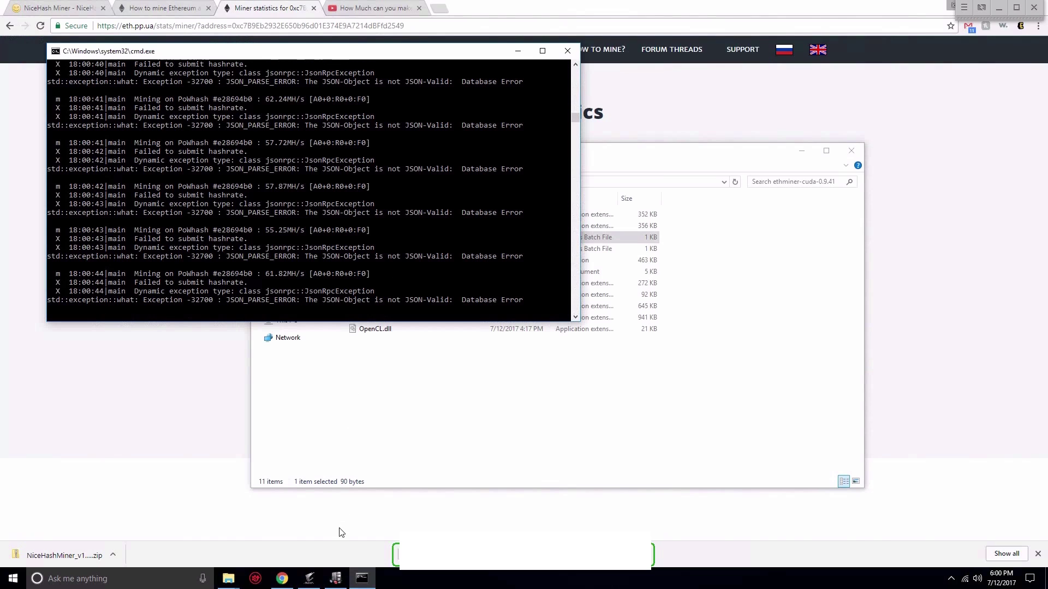
Bring up AORUS Graphics Engine and review the clock, power and temperature settings of all three GV-N1060G1 ROCK-6GD cards, ending on card (1)
left_click(308, 581)
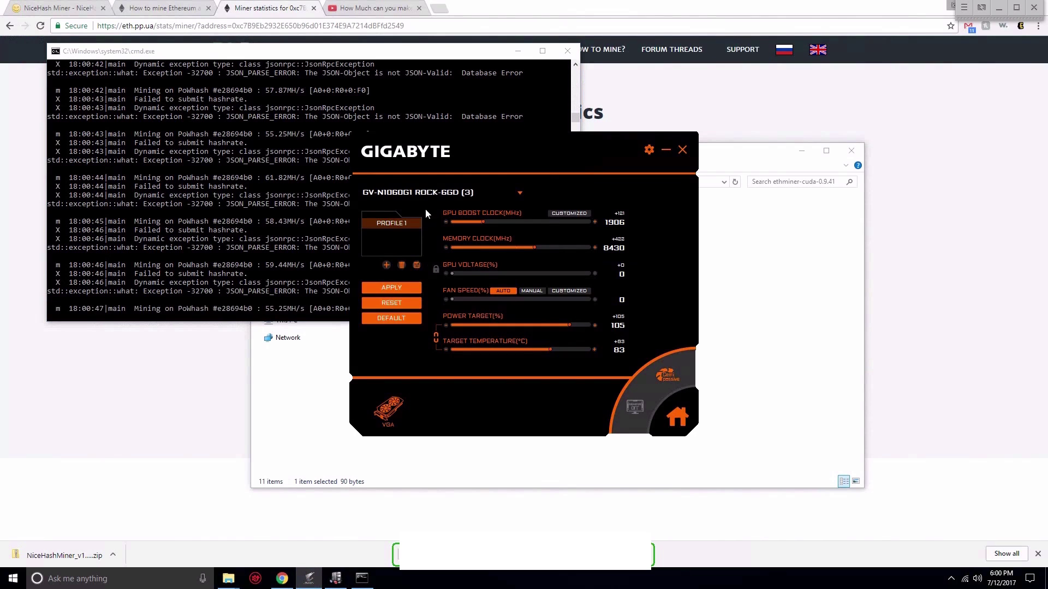
left_click(416, 192)
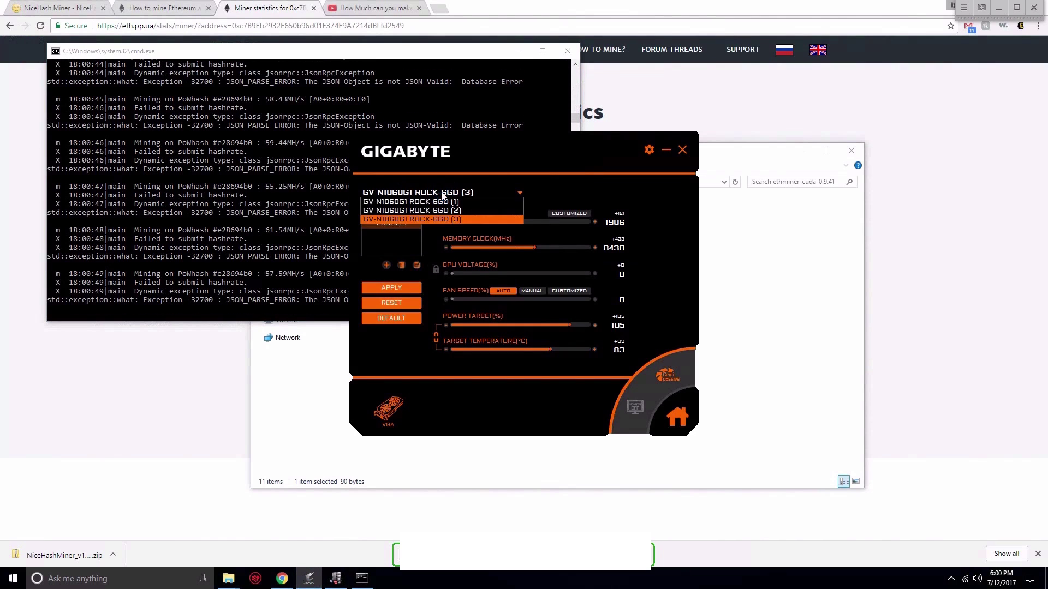
left_click(446, 202)
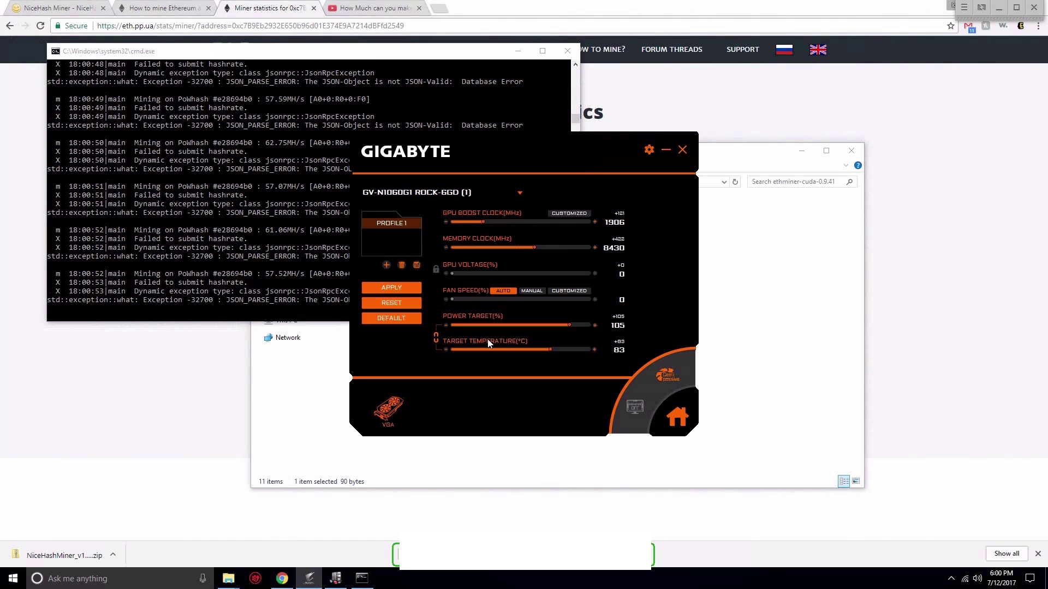
left_click(456, 197)
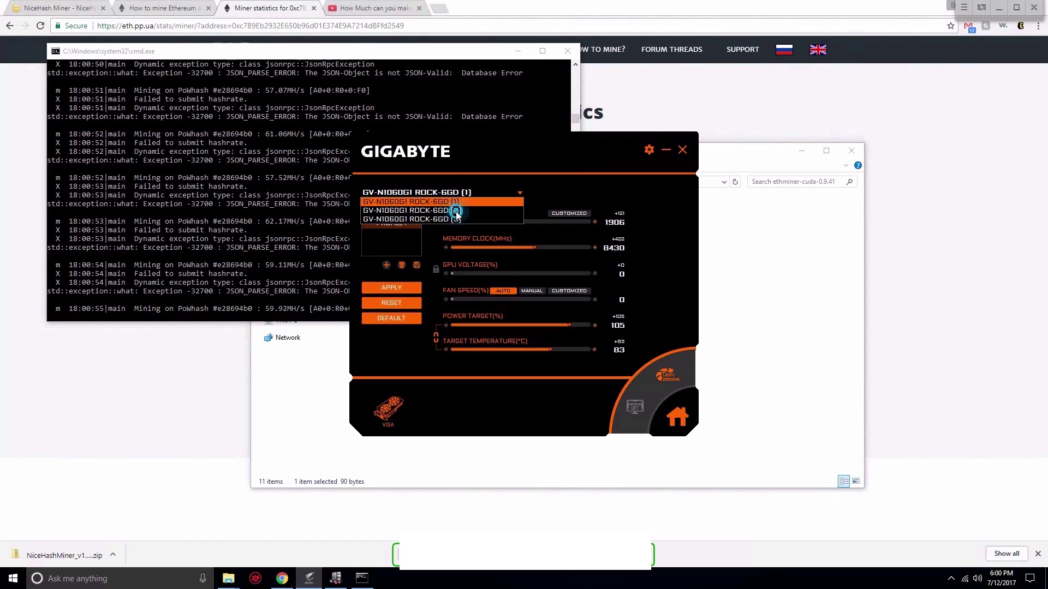
left_click(452, 211)
left_click(451, 194)
left_click(455, 220)
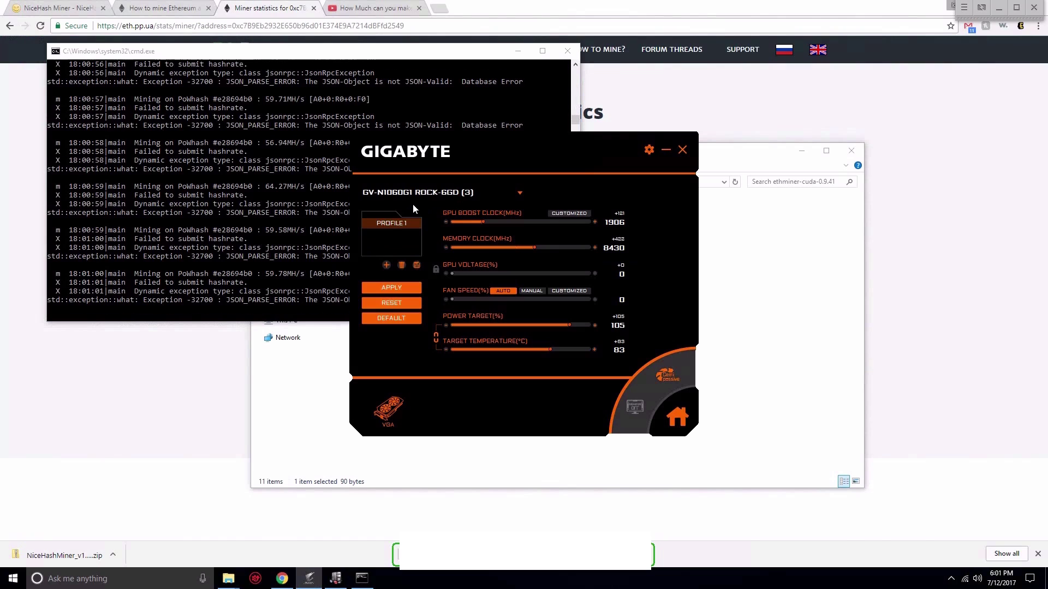
left_click(415, 194)
left_click(429, 203)
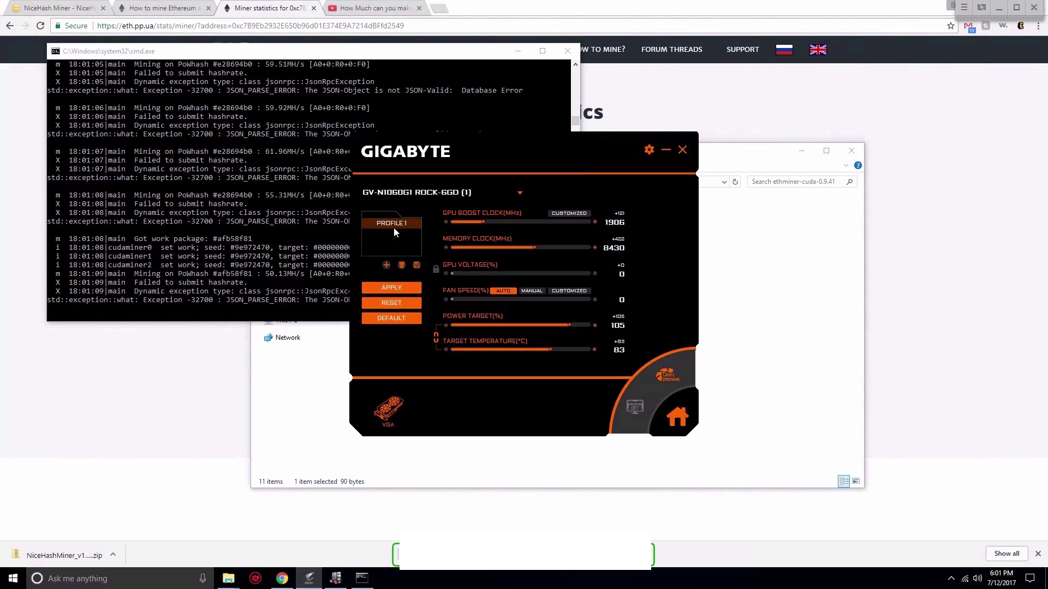
Return to the Miner statistics page in Chrome, refresh it, and check the hashrate under the wallet address
left_click(270, 287)
left_click(83, 446)
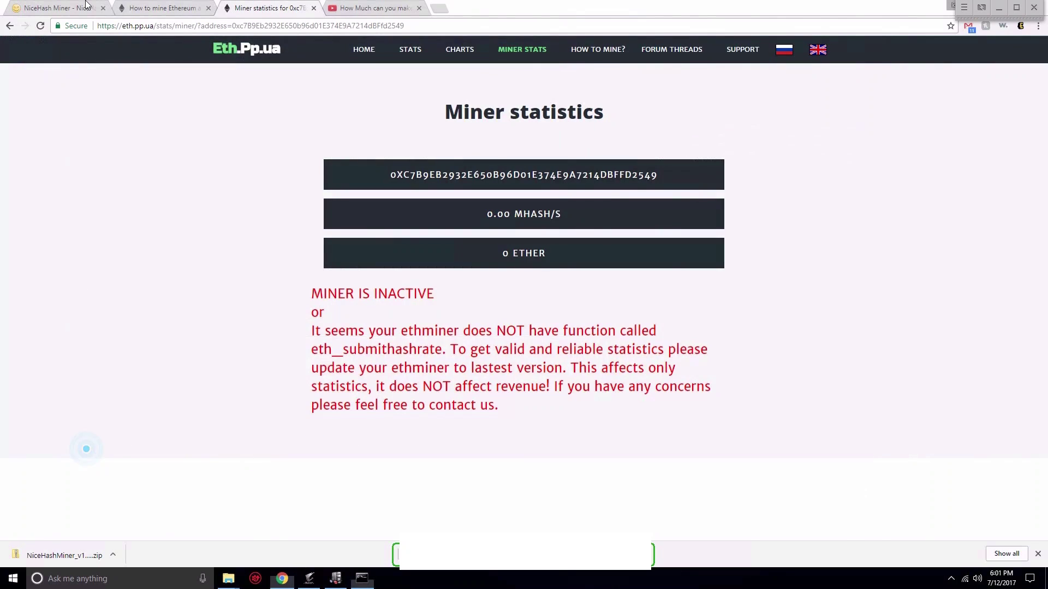
left_click(40, 26)
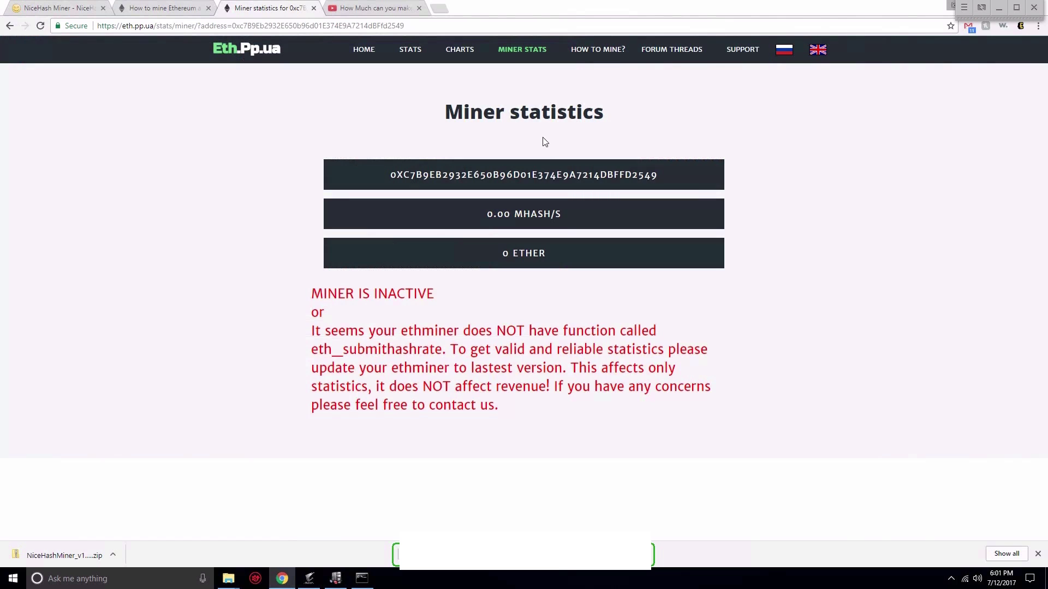
left_click_drag(543, 173, 539, 215)
left_click(545, 214)
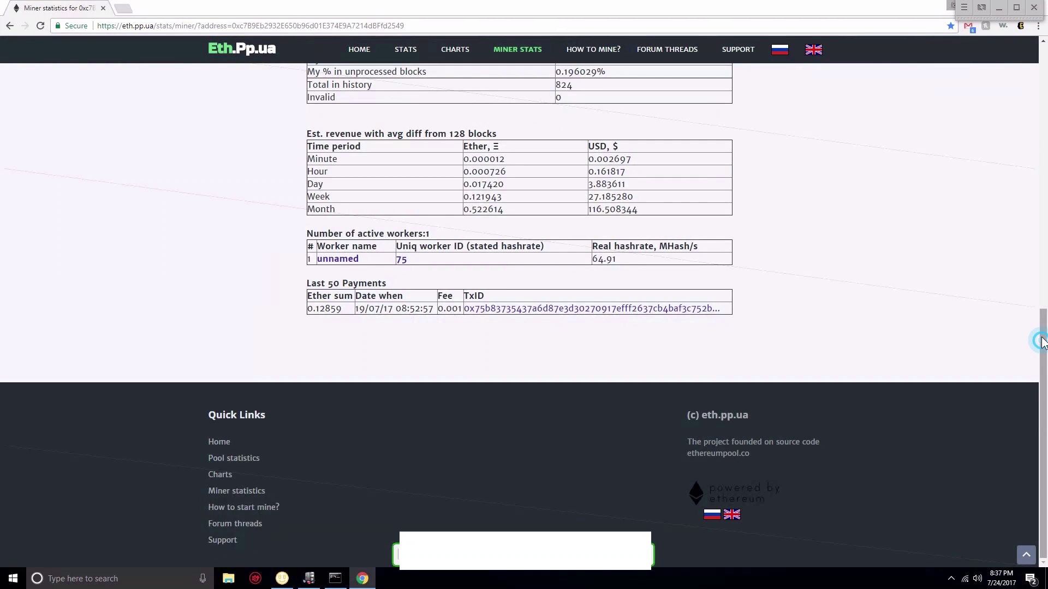
Refresh the miner's statistics and examine the hashrate chart, shares table and estimated revenue
scroll(1046, 113, "up", 5)
scroll(1046, 113, "up", 5)
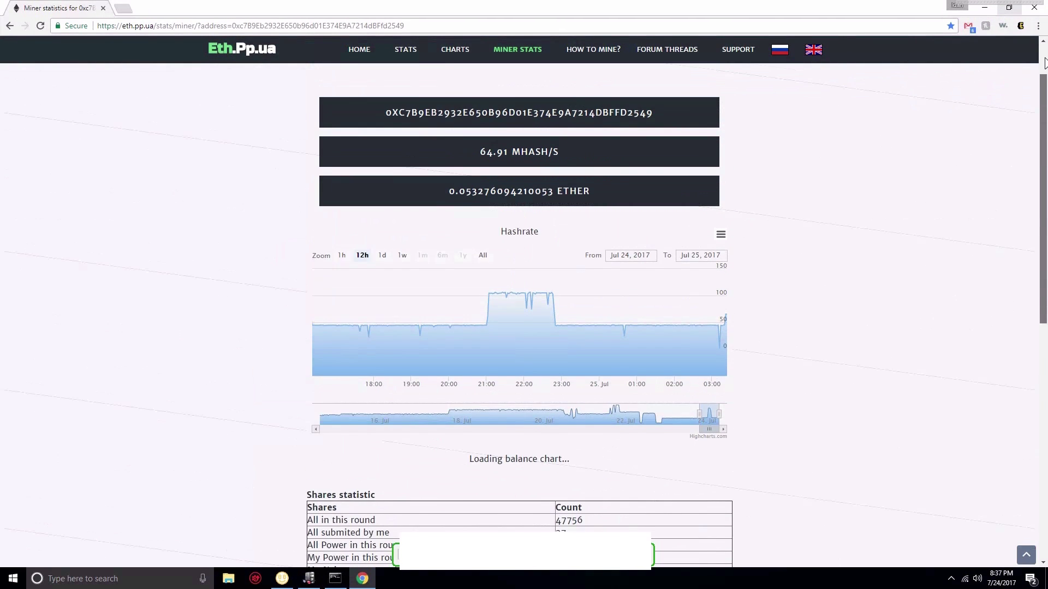
left_click(38, 28)
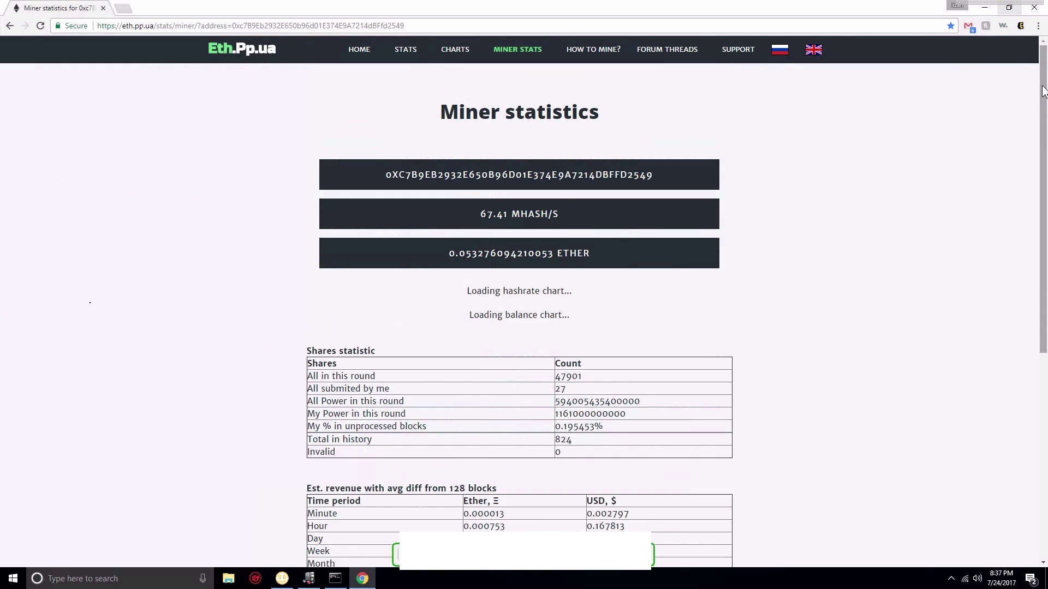
scroll(1042, 149, "down", 3)
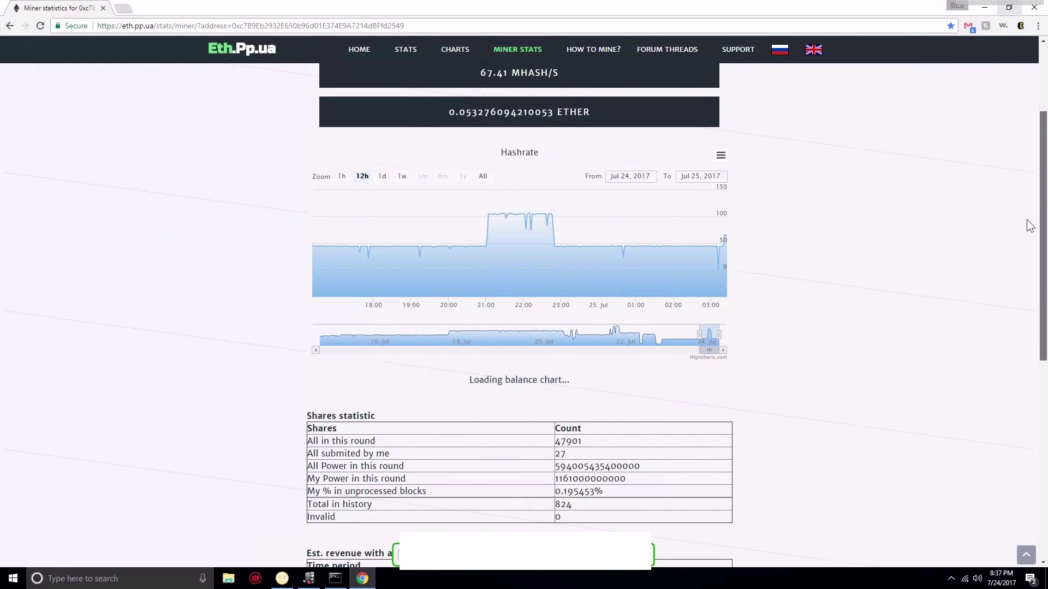
scroll(1029, 221, "down", 3)
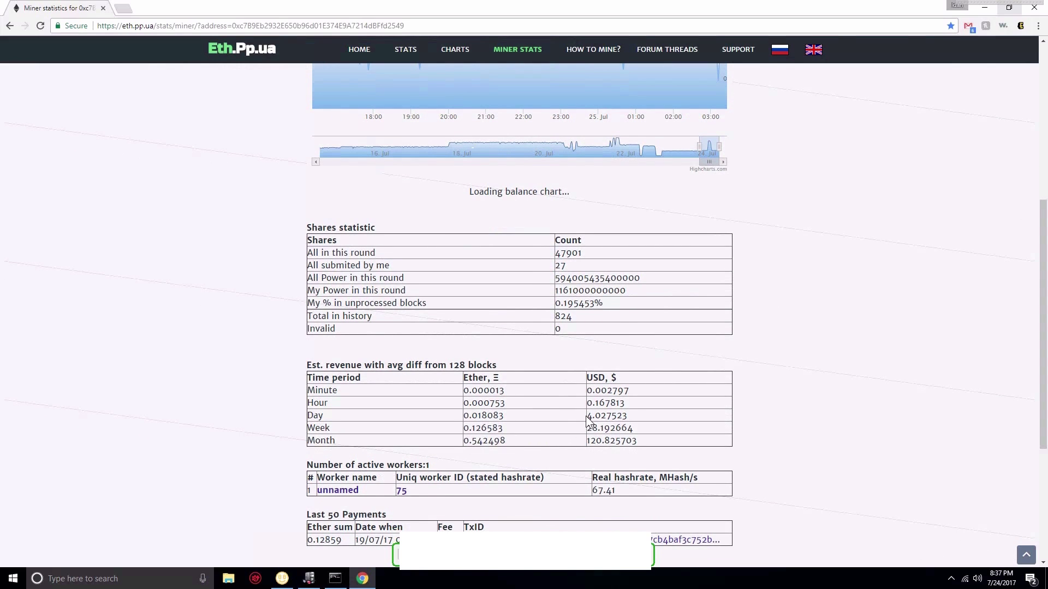
Highlight the estimated daily and monthly USD revenue, check the active workers and last payments, and return to the hashrate summary
left_click_drag(606, 416, 589, 422)
left_click(616, 425)
left_click_drag(587, 440, 603, 444)
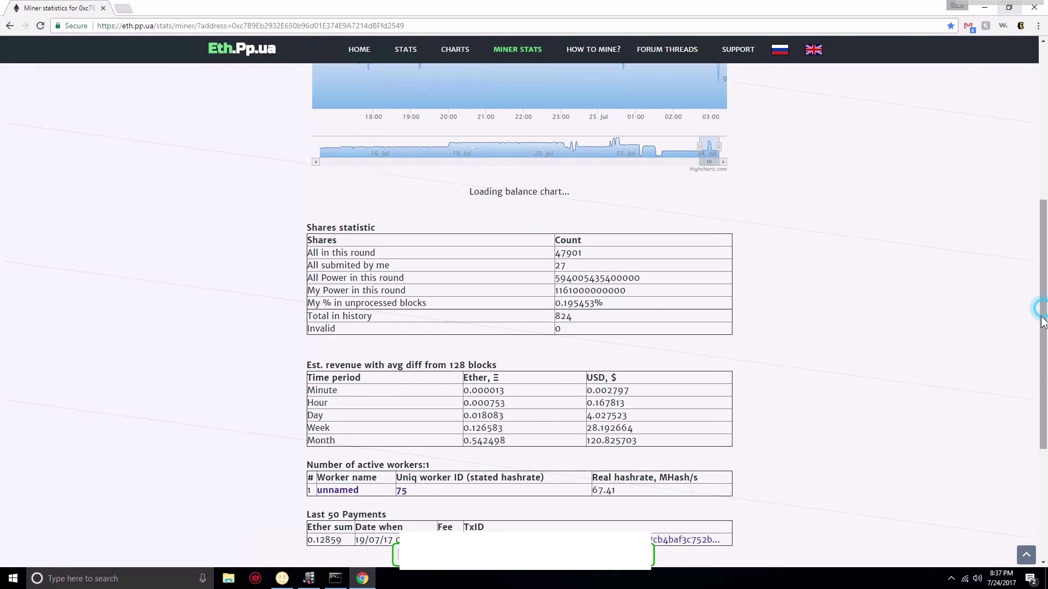
left_click_drag(1042, 311, 1030, 393)
scroll(1030, 360, "up", 2)
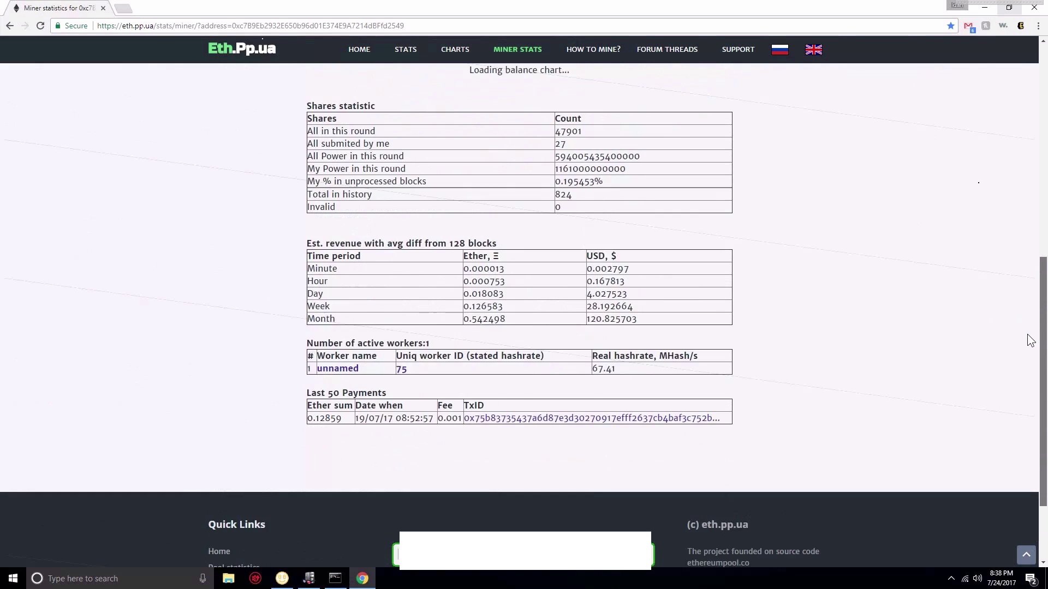
scroll(1028, 306, "up", 7)
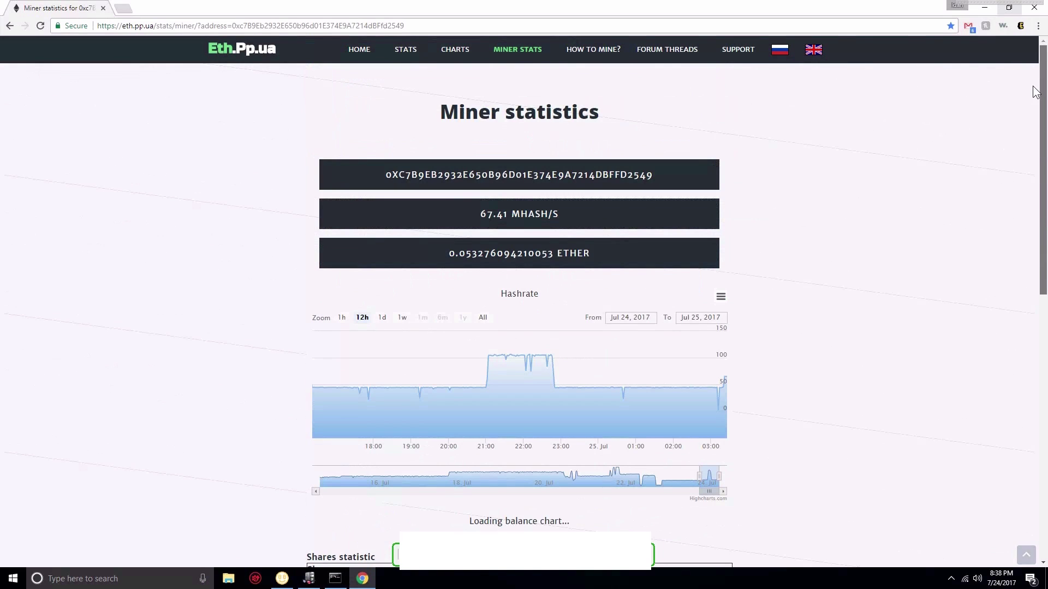